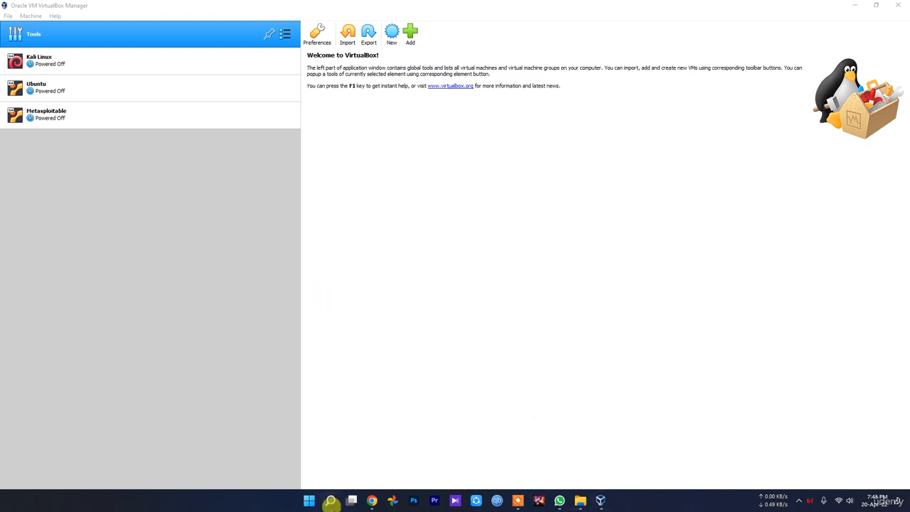
Switch to Chrome, view the virtual machines offered on the Microsoft Edge Developer page, and return to the search results.
left_click(371, 501)
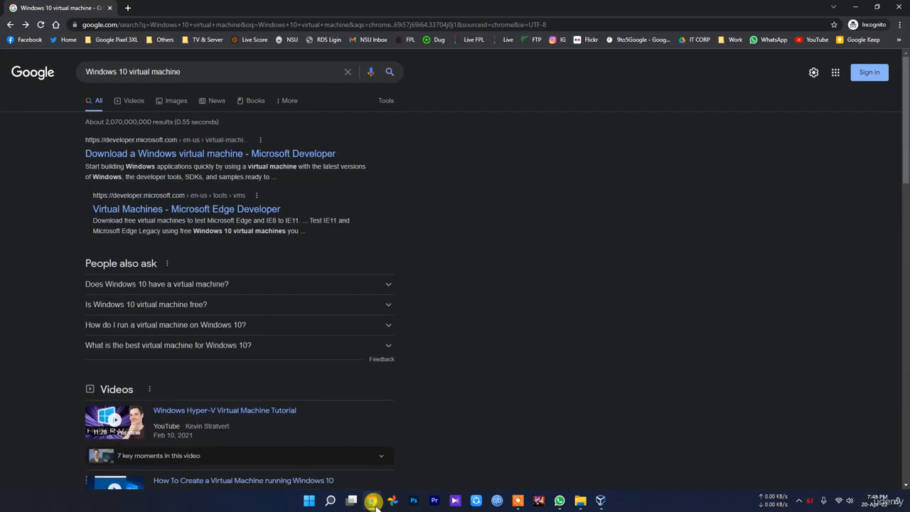
left_click(372, 501)
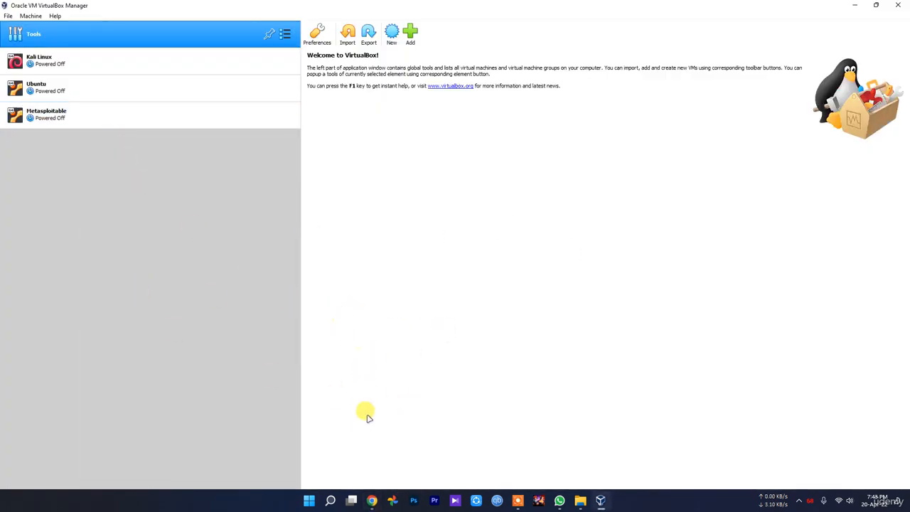
left_click(372, 500)
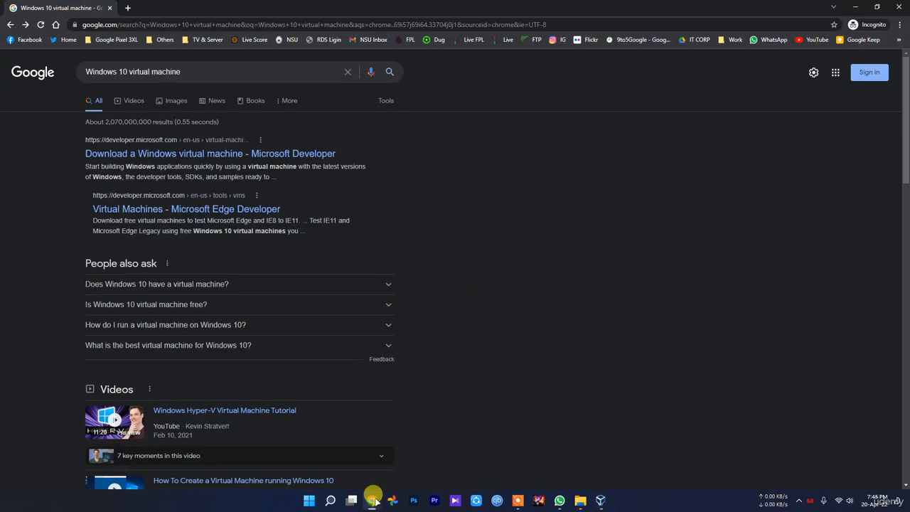
left_click(217, 209)
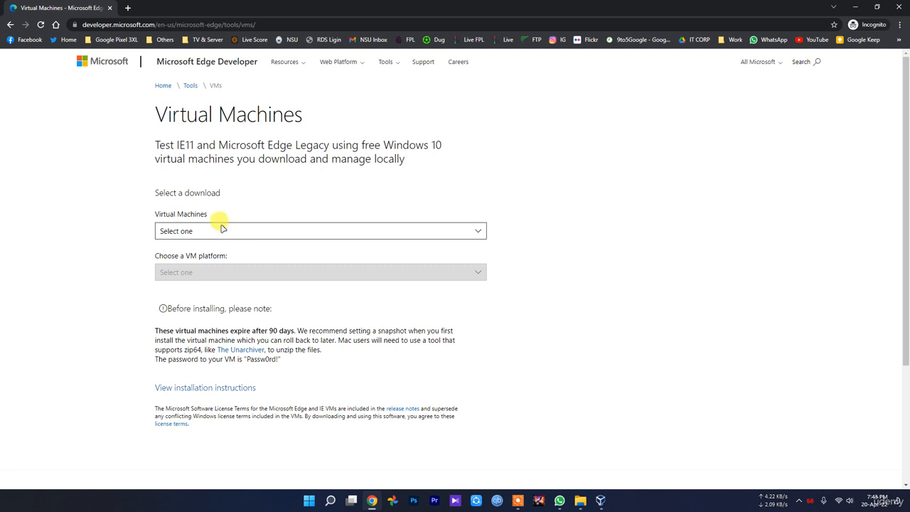
left_click(219, 230)
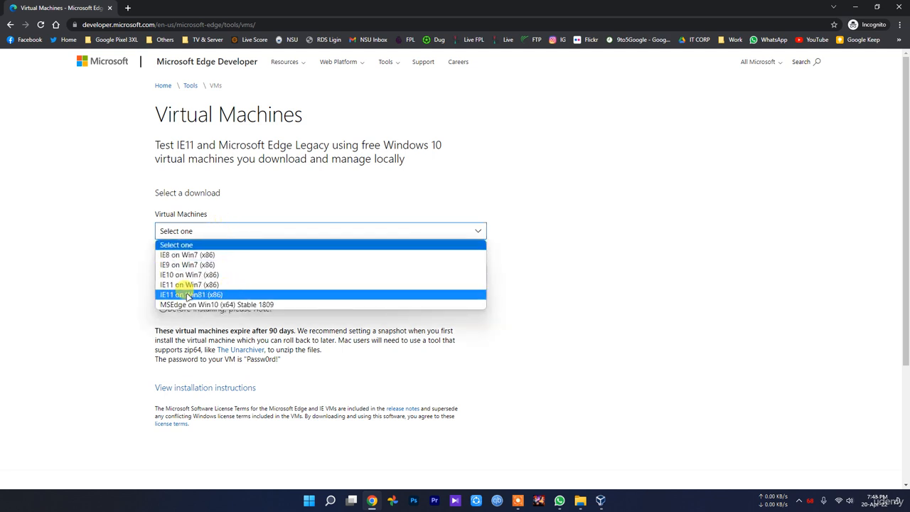
left_click(652, 328)
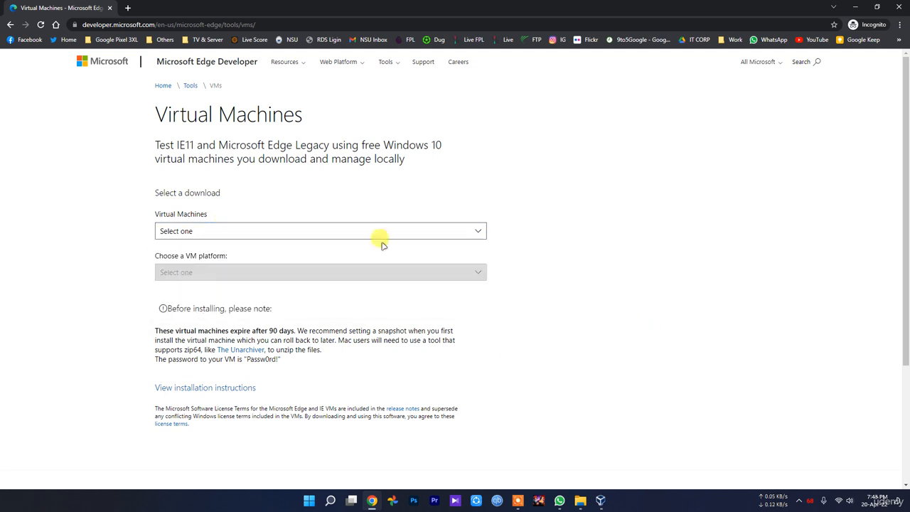
key("alt+Left")
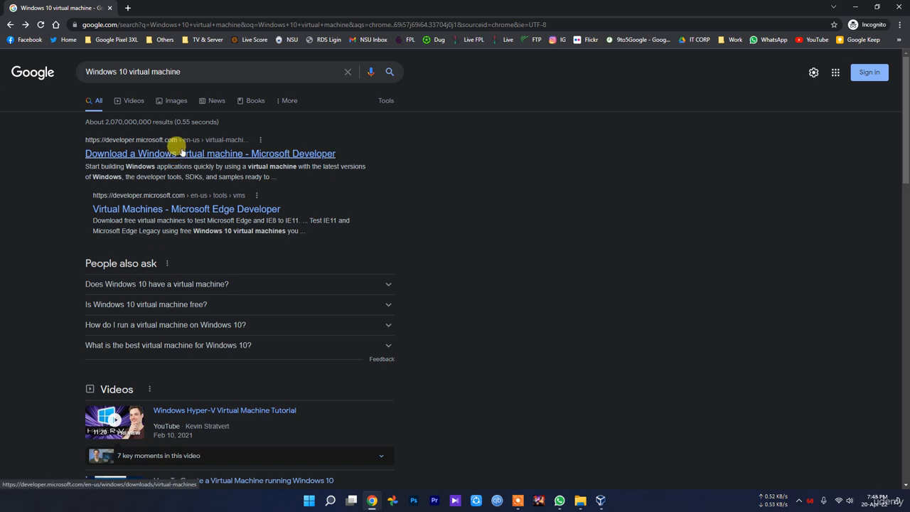
Open the "Download a Windows virtual machine" result in a new tab and examine the Windows 11 Enterprise download's size.
middle_click(171, 153)
left_click(172, 7)
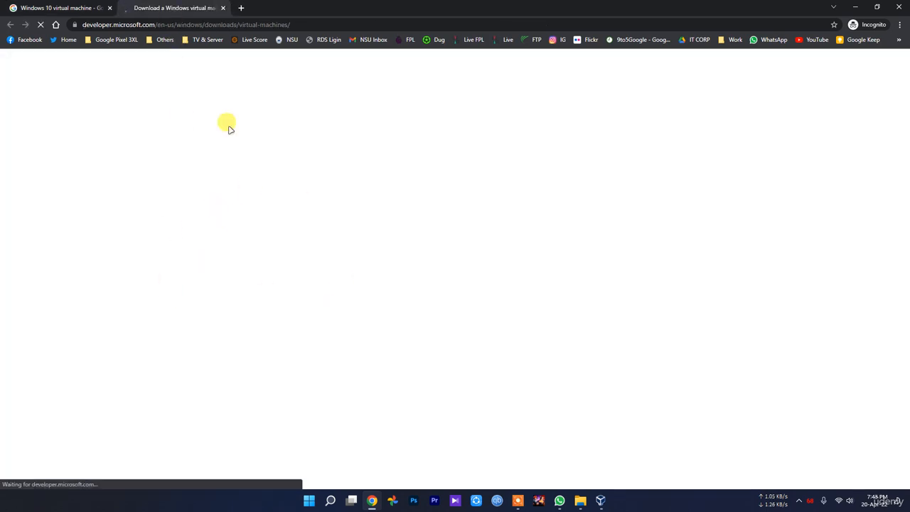
left_click(68, 8)
key("ctrl+Tab")
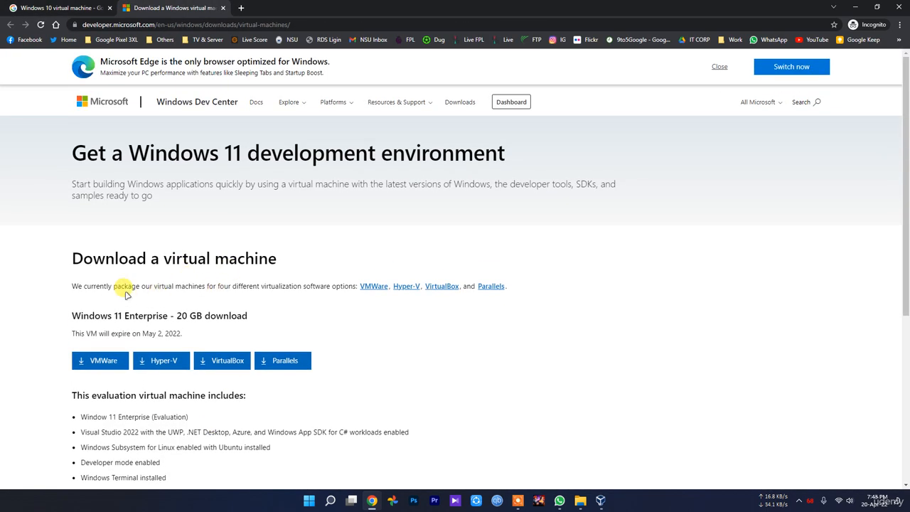
left_click_drag(69, 316, 159, 315)
left_click(158, 315)
left_click_drag(267, 316, 182, 315)
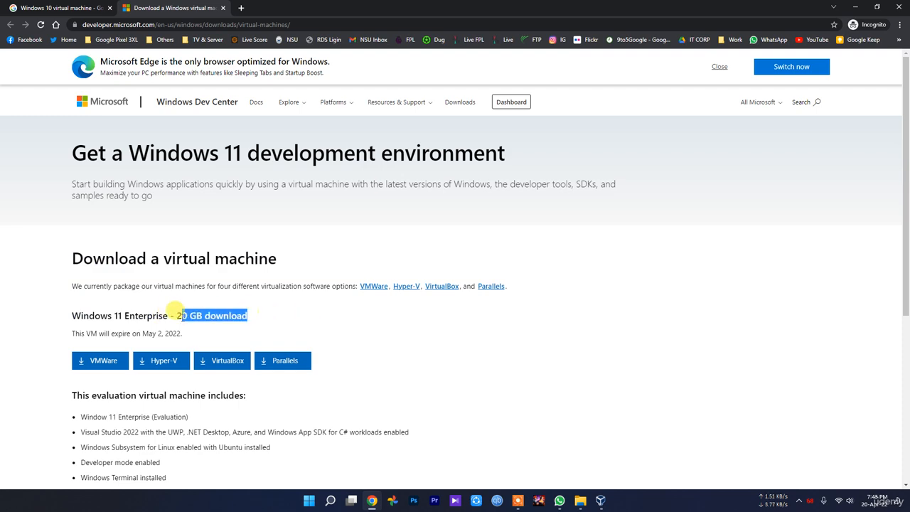
left_click(228, 365)
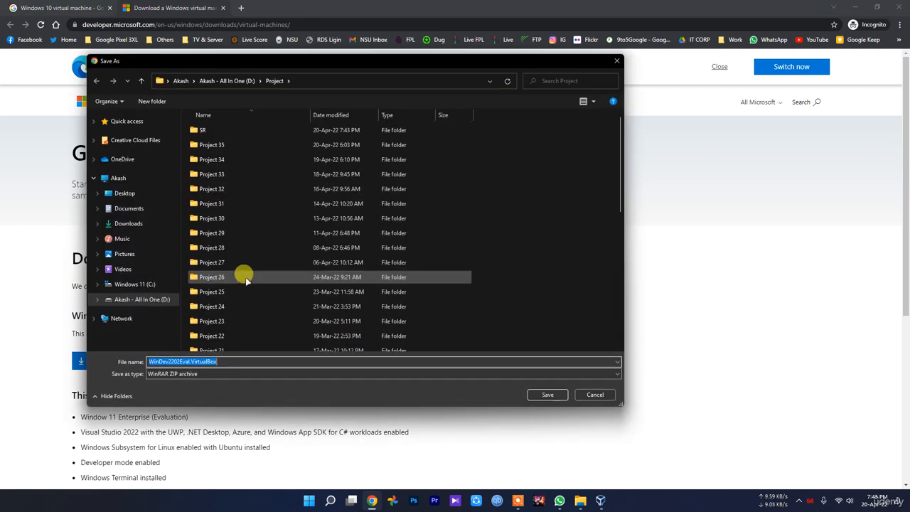
left_click(594, 394)
left_click(269, 405)
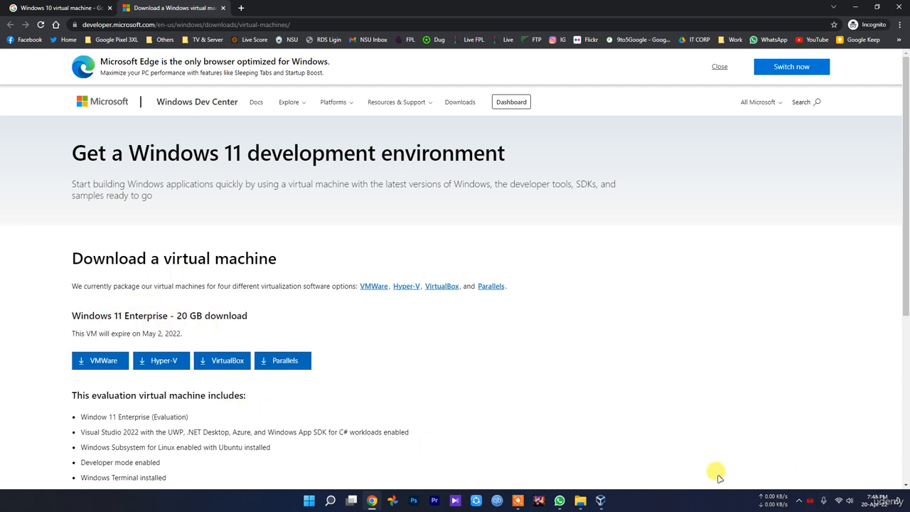
left_click(602, 501)
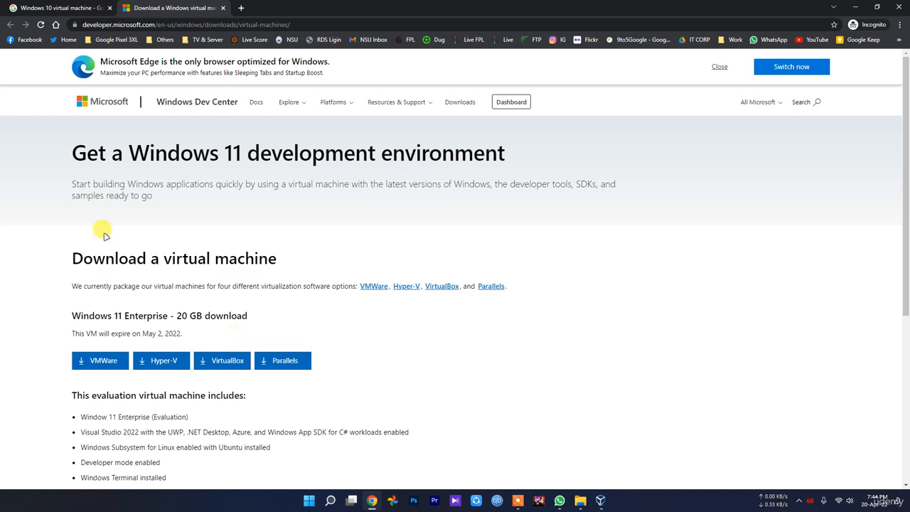
Open the "Virtual Machines - Microsoft Edge Developer" result from the Google search and close the Windows 11 download tab.
left_click(57, 8)
left_click(196, 213)
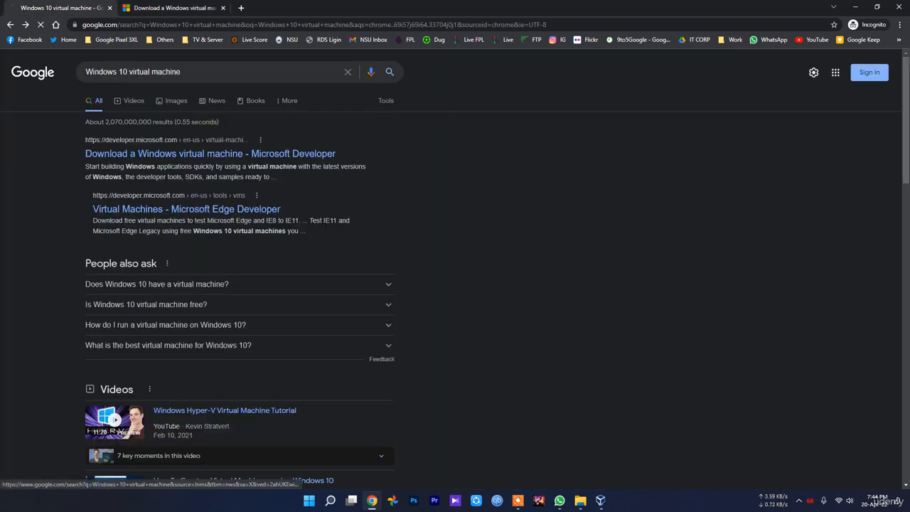
left_click(184, 6)
left_click(222, 8)
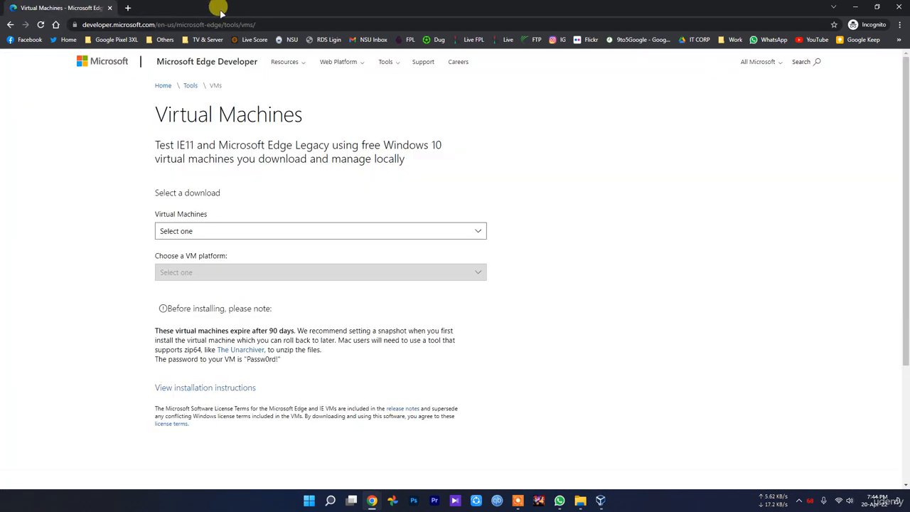
Select MSEdge on Win10 (x64) Stable 1809 for the VirtualBox platform, then request its zip download and cancel saving it.
left_click(215, 230)
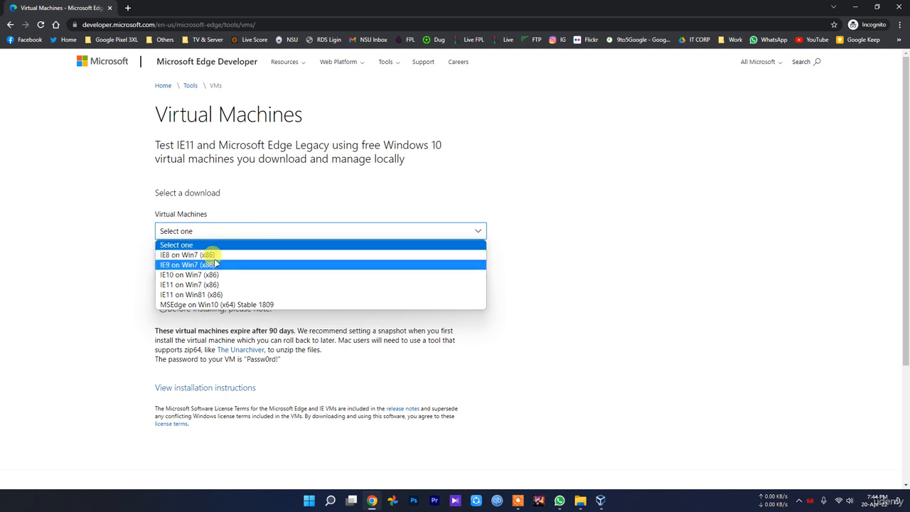
left_click(250, 304)
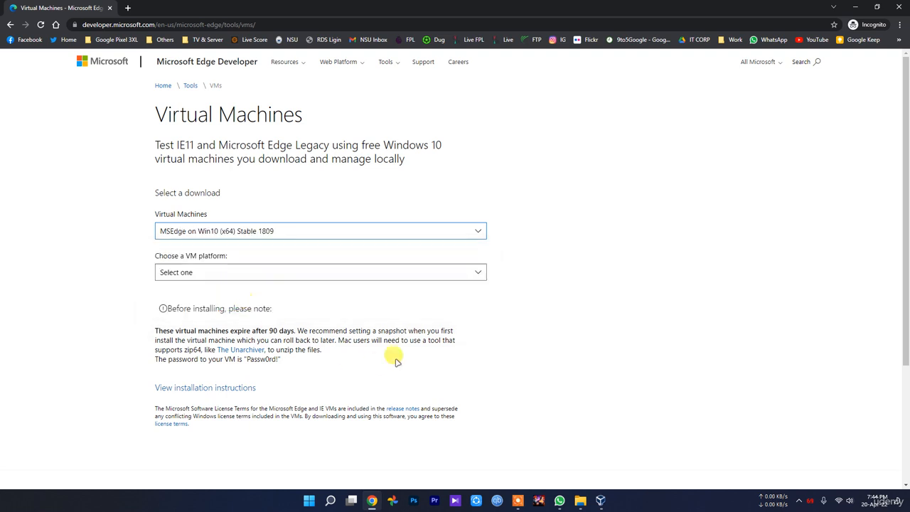
left_click(284, 232)
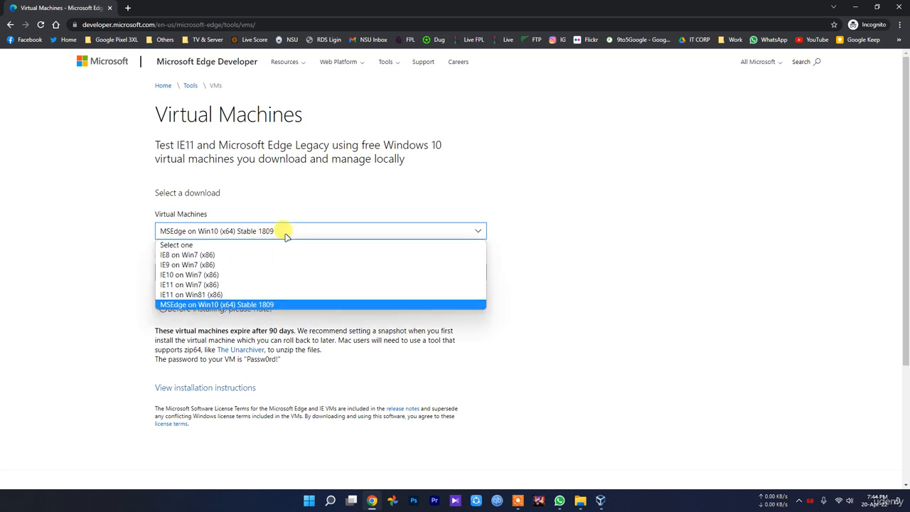
left_click(285, 232)
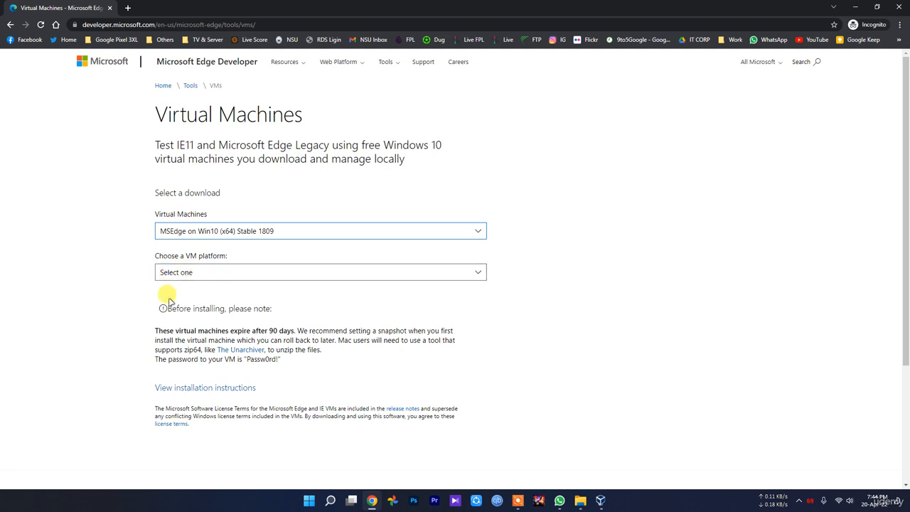
left_click(216, 273)
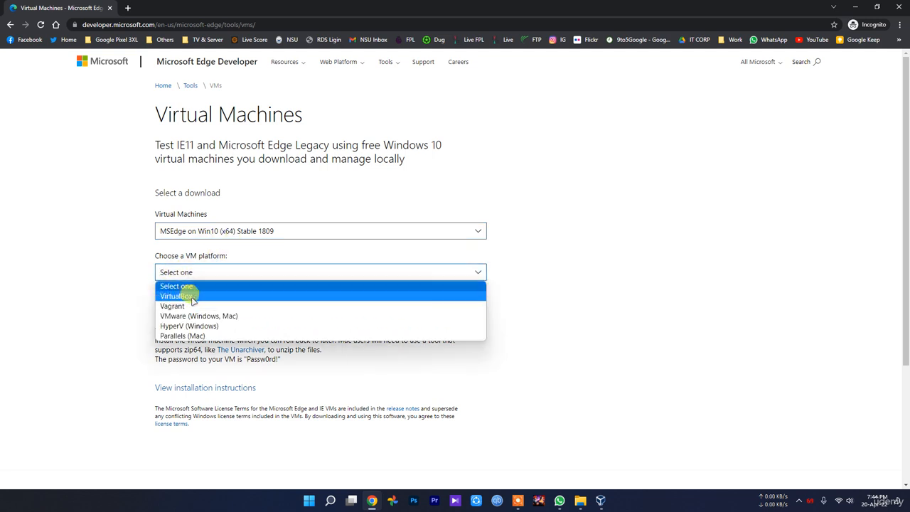
left_click(196, 297)
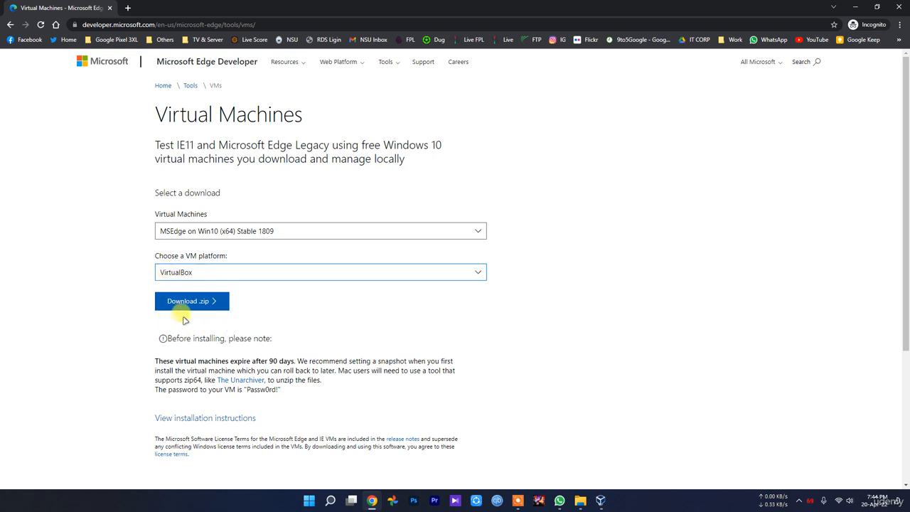
left_click(186, 306)
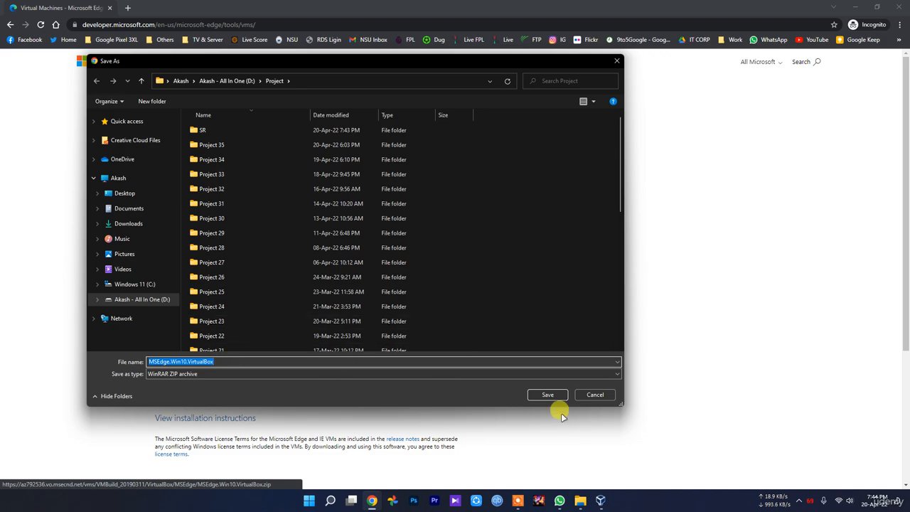
left_click(608, 394)
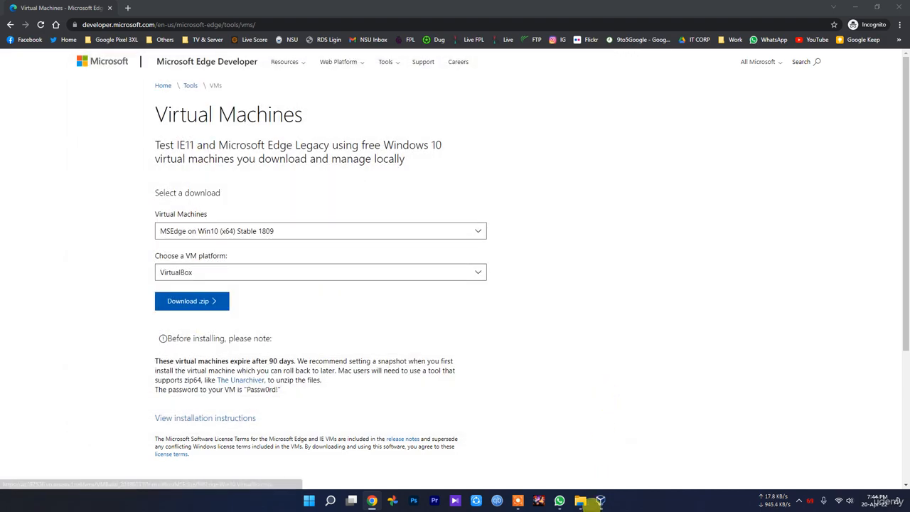
Switch to File Explorer and open the MSEdge.Win10.VirtualBox folder to view the extracted appliance file.
left_click(580, 500)
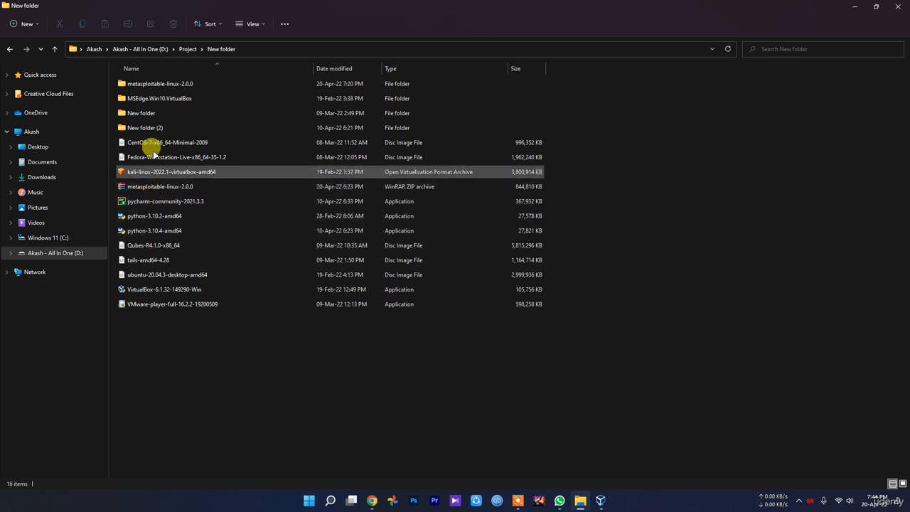
mouse_move(152, 102)
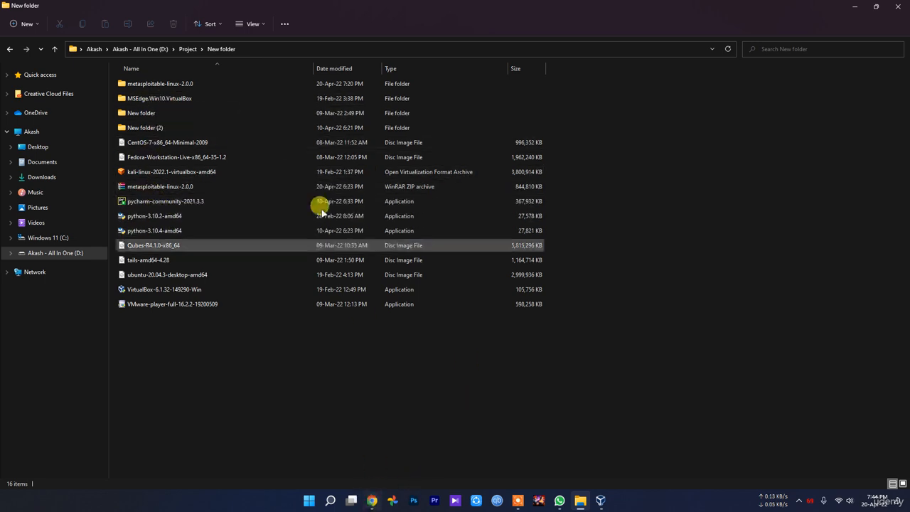
double_click(183, 97)
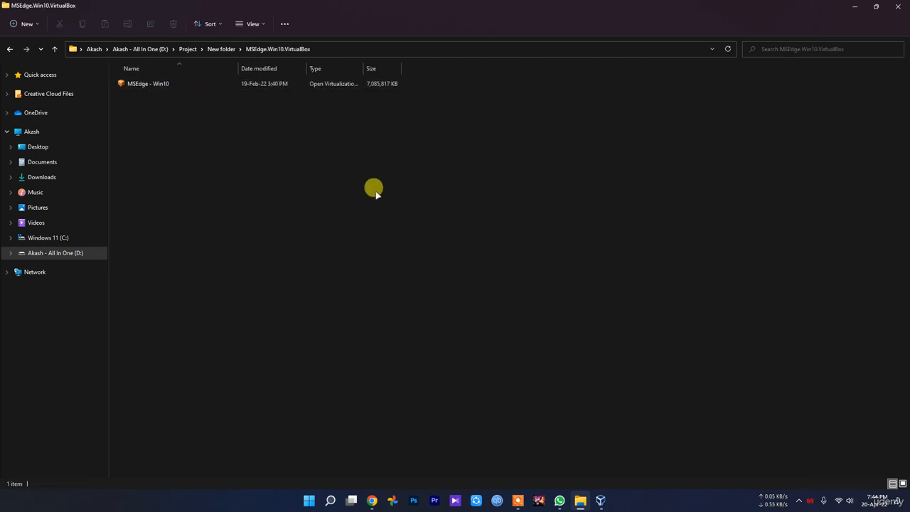
left_click(601, 500)
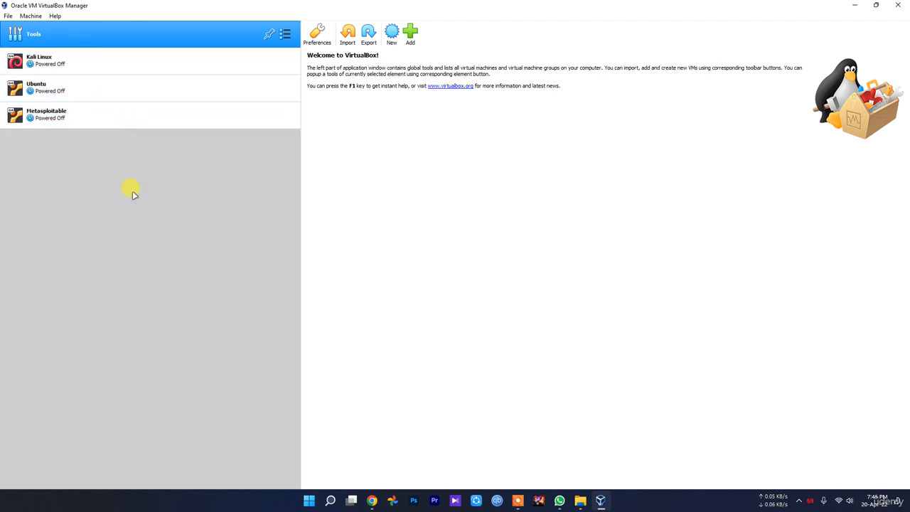
left_click(599, 500)
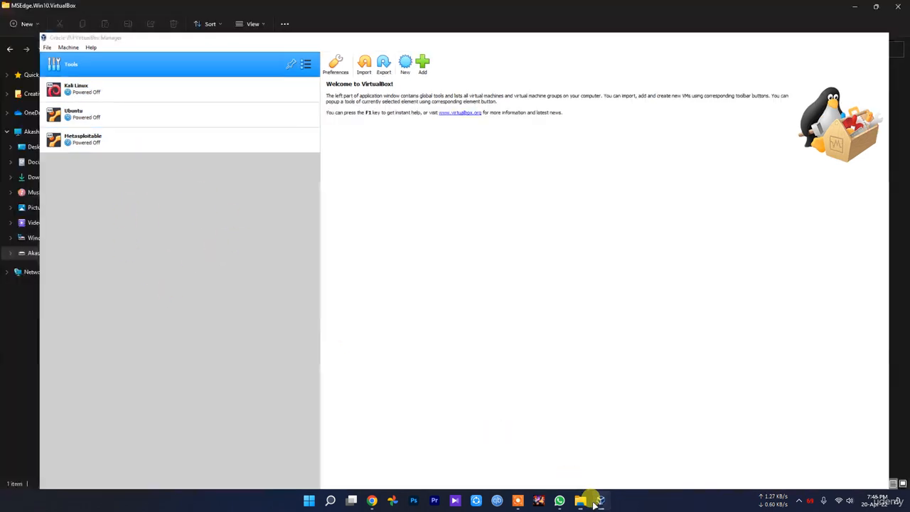
left_click(371, 500)
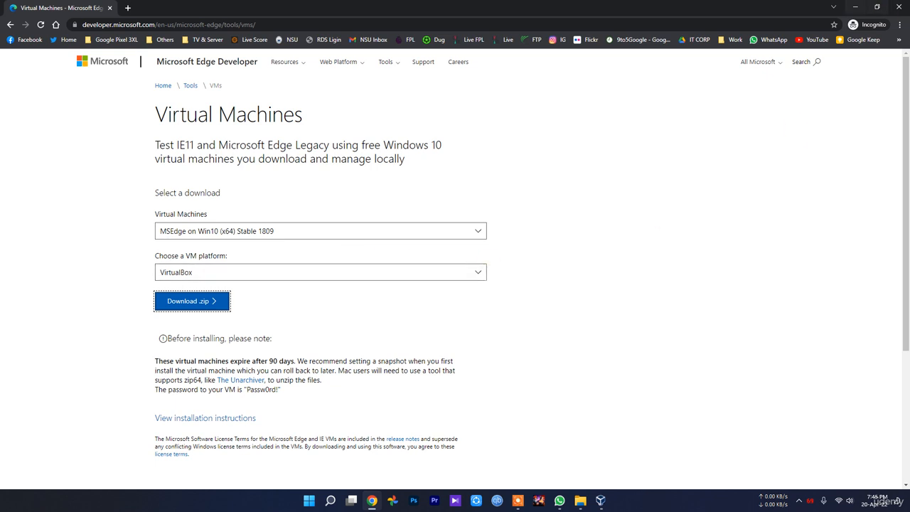
left_click(855, 6)
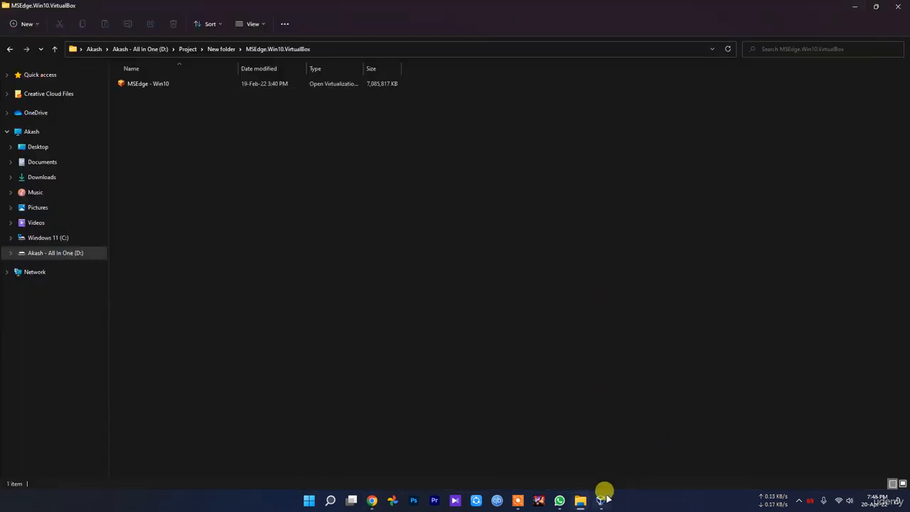
Switch to VirtualBox and start a new virtual machine named Windows 10 with type Microsoft Windows and version Windows 10 (64-bit).
left_click(601, 500)
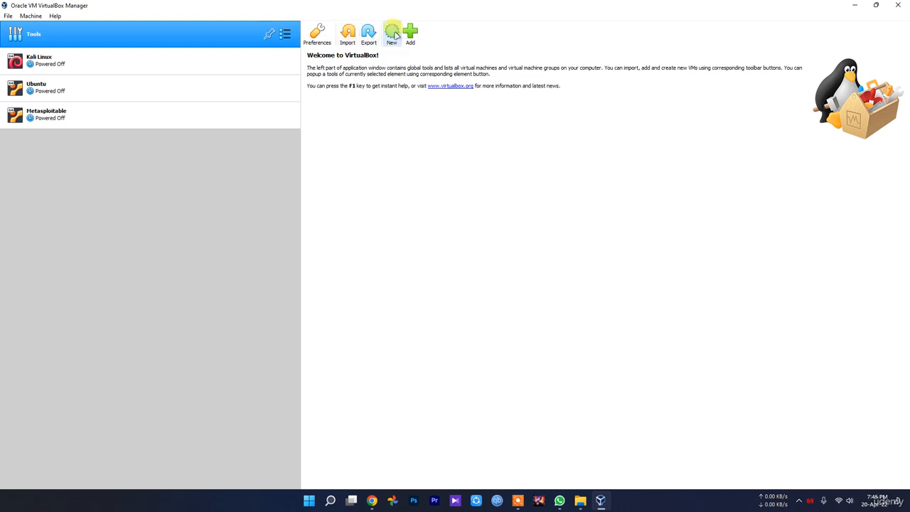
left_click(391, 34)
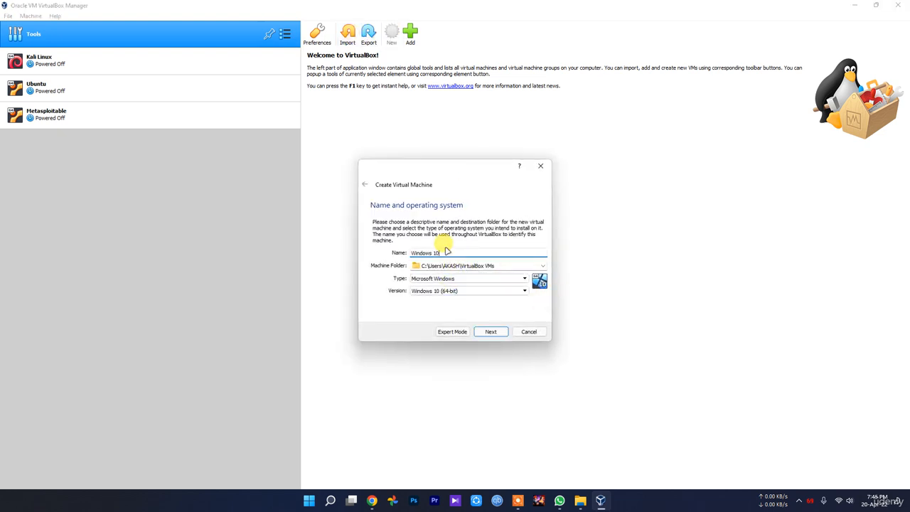
left_click(460, 281)
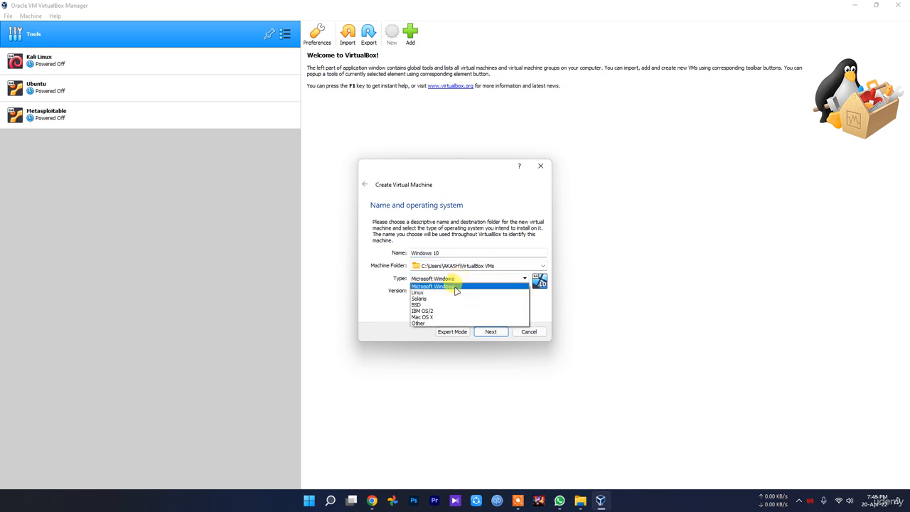
left_click(431, 280)
left_click(436, 290)
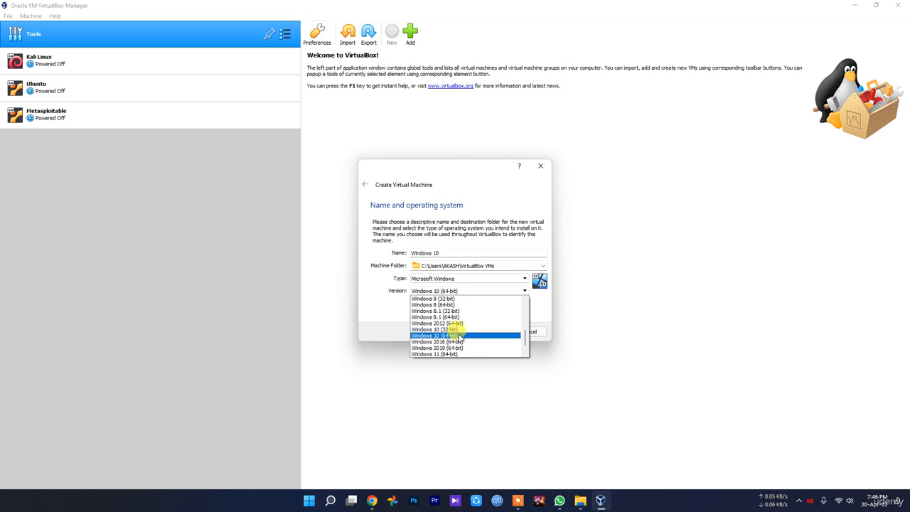
left_click(458, 336)
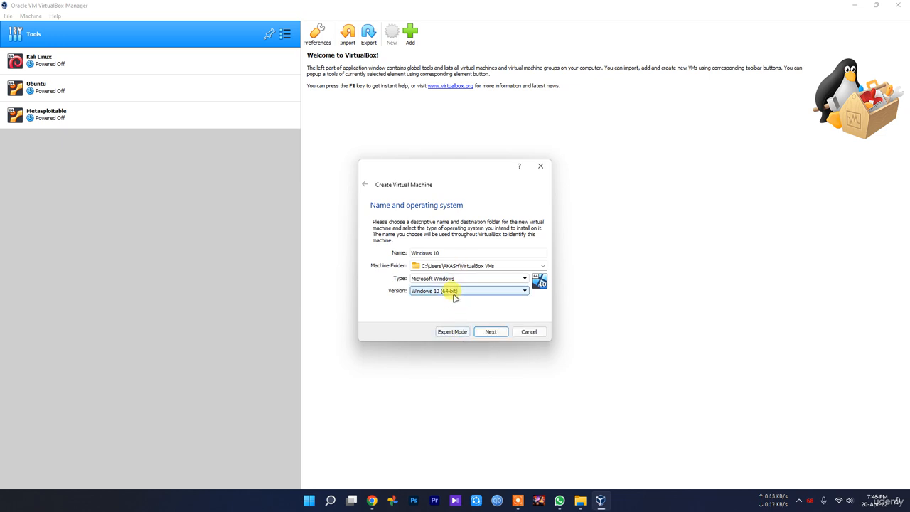
Review the available Windows versions and the machine folder choices for the new virtual machine.
left_click(453, 295)
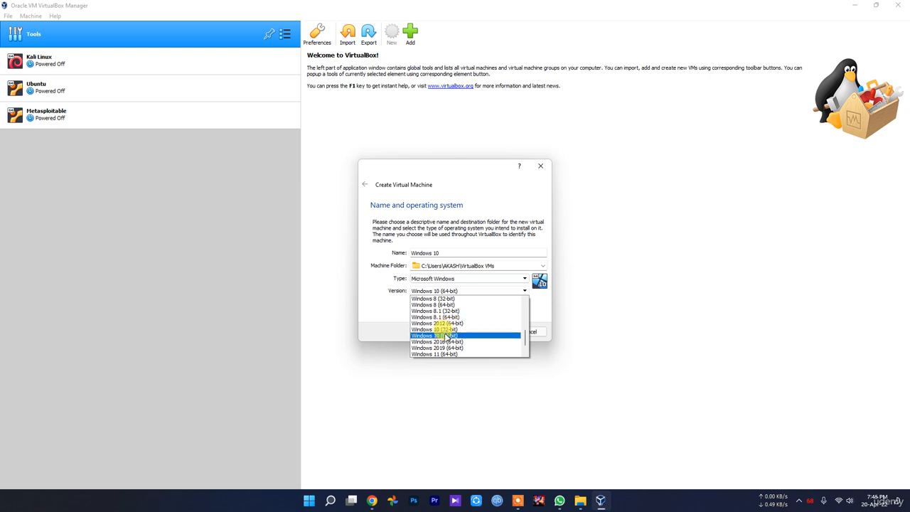
left_click(365, 313)
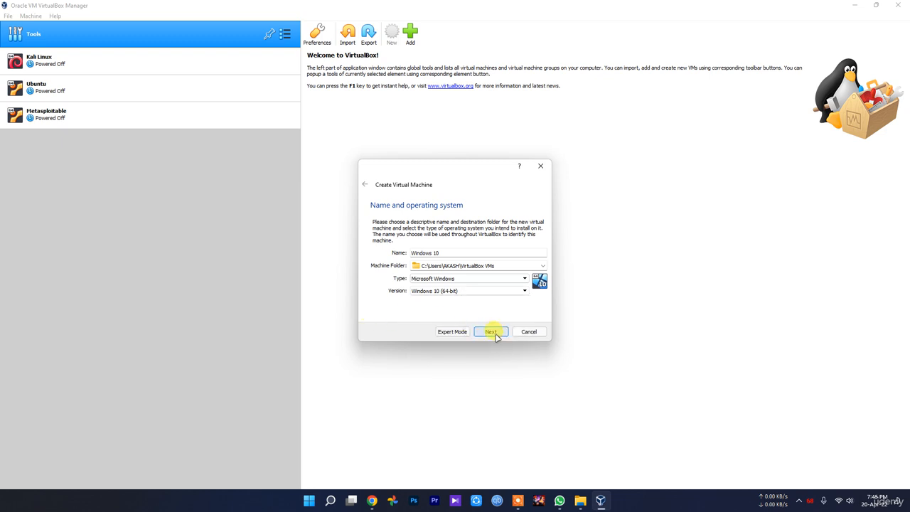
left_click(540, 267)
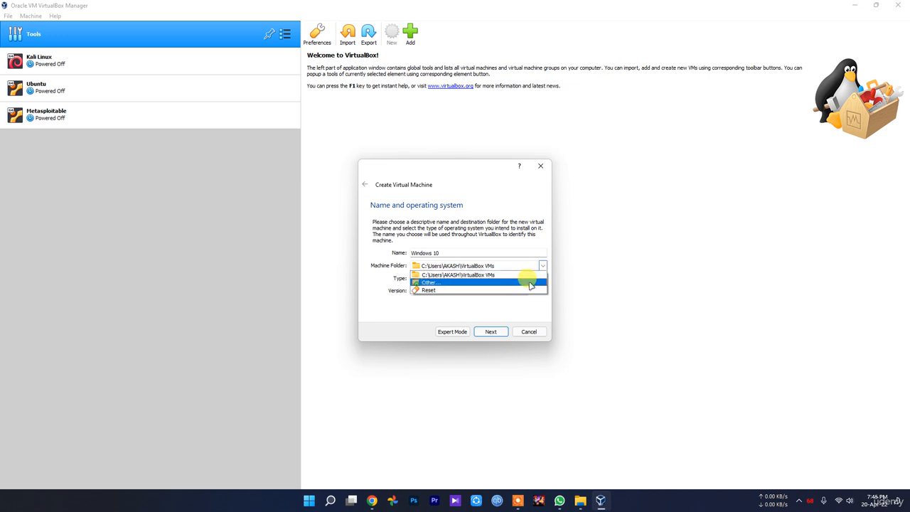
left_click(419, 319)
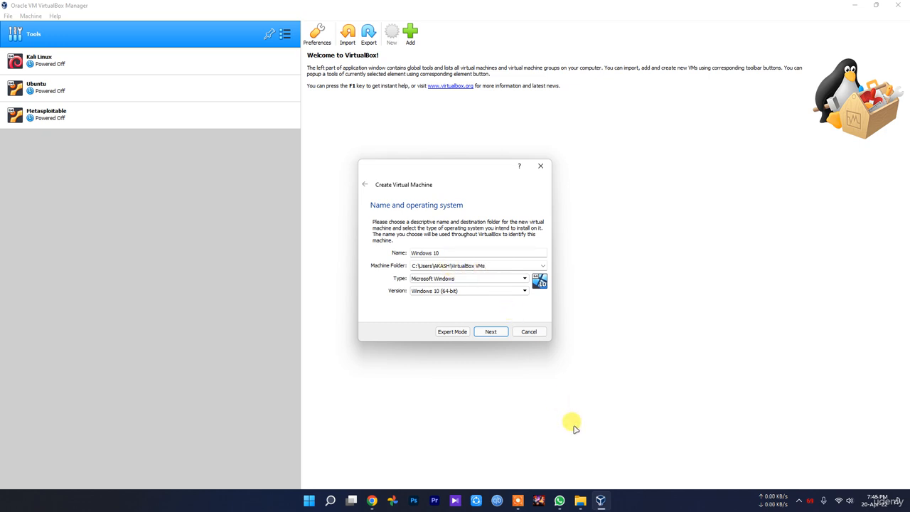
Switch to File Explorer and browse drive C: through Users and the user's profile to the VirtualBox VMs folder.
left_click(907, 505)
double_click(14, 467)
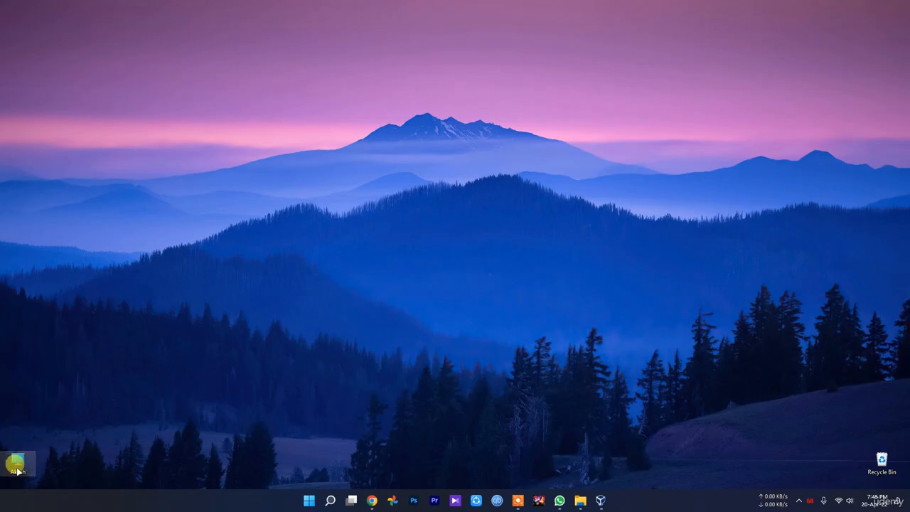
double_click(126, 105)
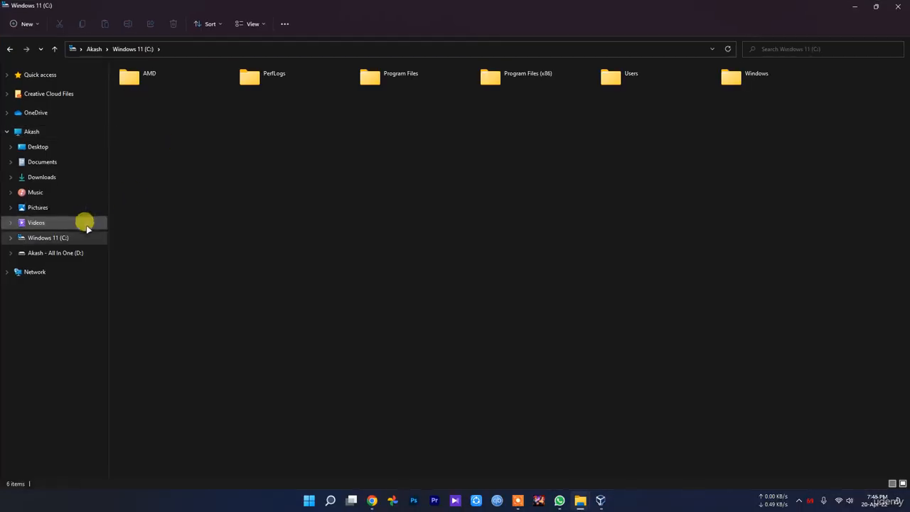
double_click(656, 81)
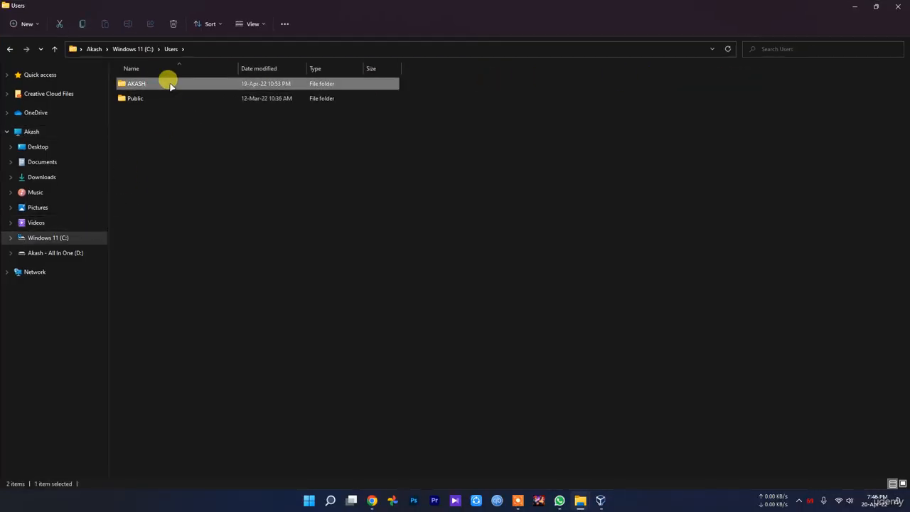
double_click(168, 81)
scroll(167, 213, "down", 1)
double_click(151, 457)
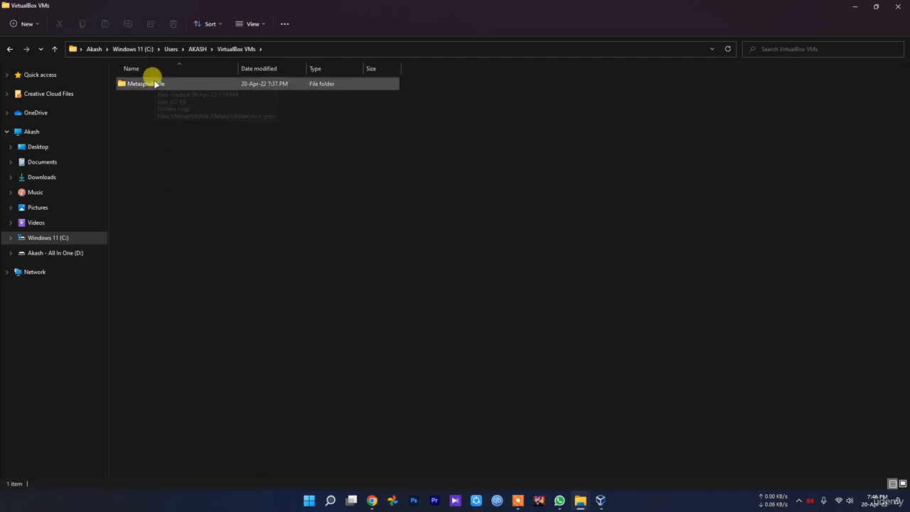
left_click(154, 84)
Go back up to the drive overview and open drive D: to view its folders.
key("alt+Up")
key("alt+Up")
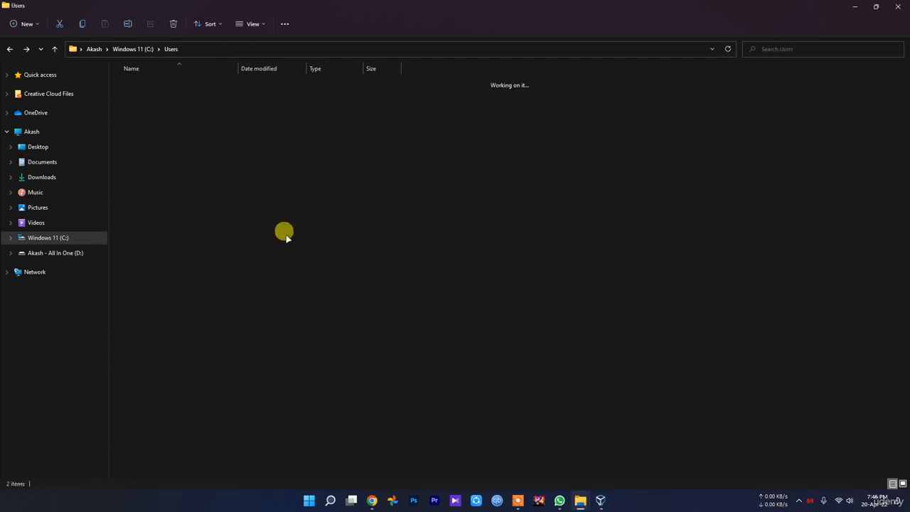
key("alt+Up")
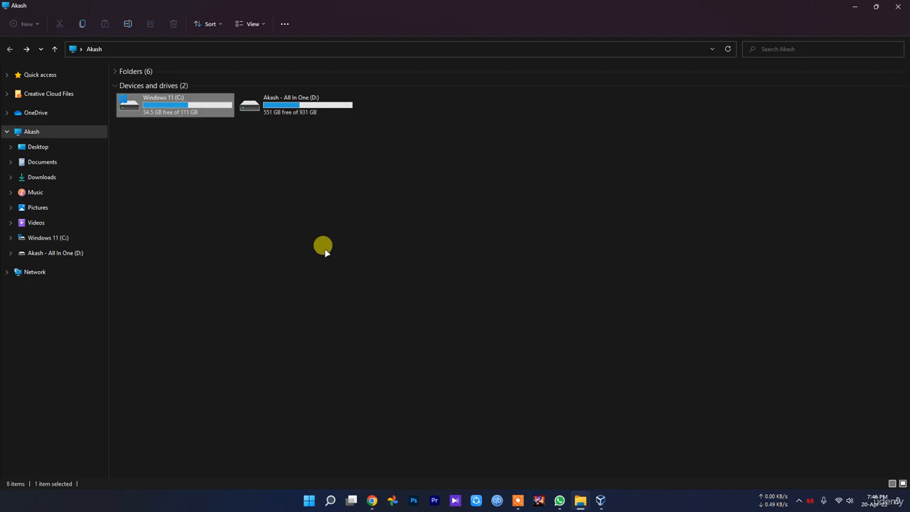
double_click(276, 96)
left_click(798, 500)
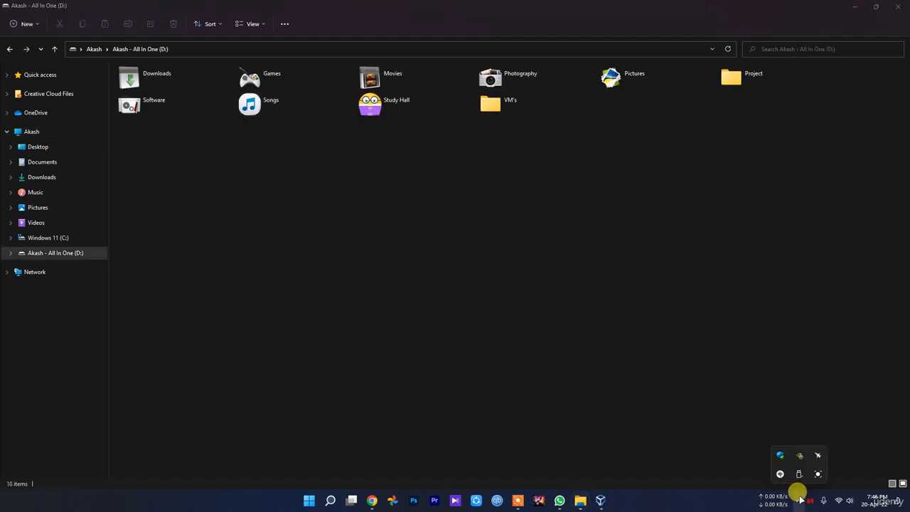
left_click(816, 472)
left_click(611, 486)
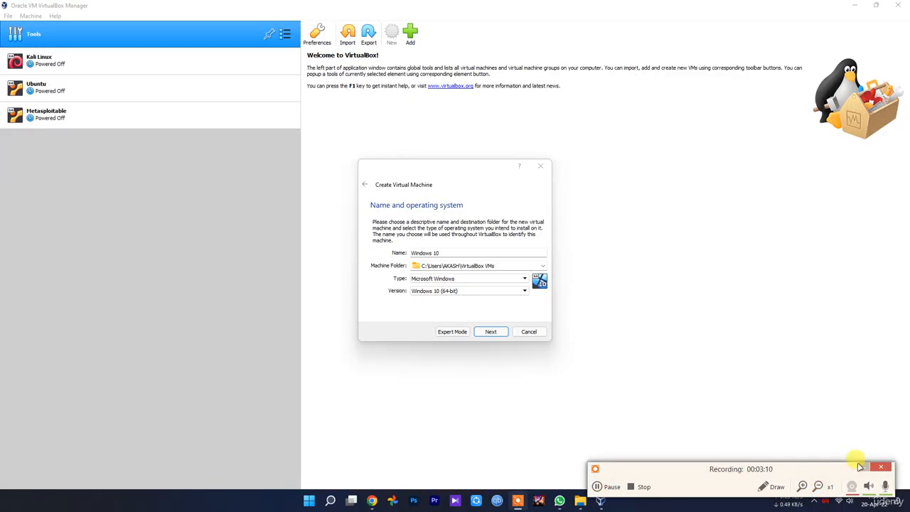
left_click(859, 466)
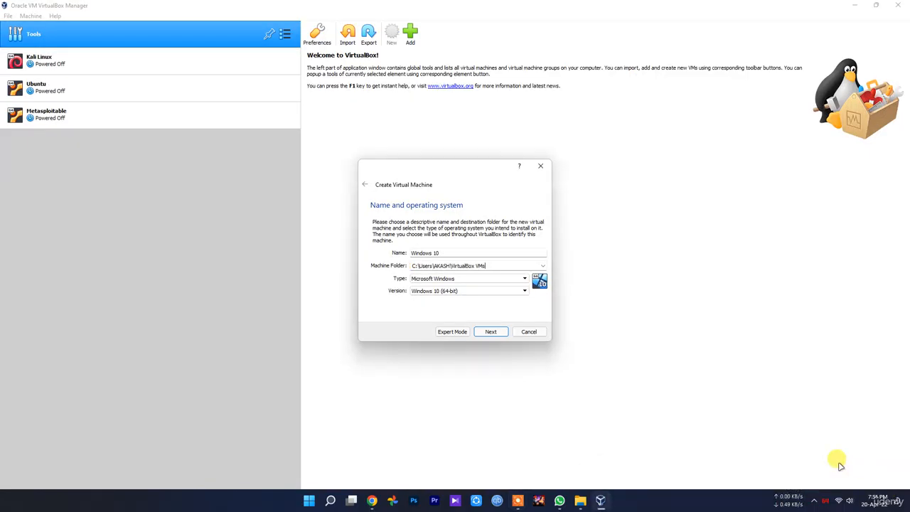
Set the new virtual machine's folder to VM's on drive D: and continue to the memory size.
left_click(542, 266)
left_click(487, 283)
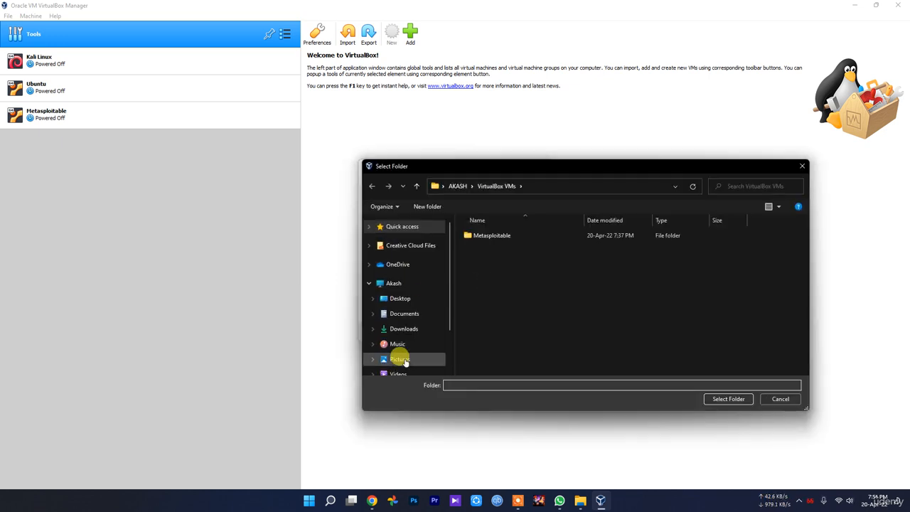
scroll(400, 361, "down", 2)
left_click(430, 348)
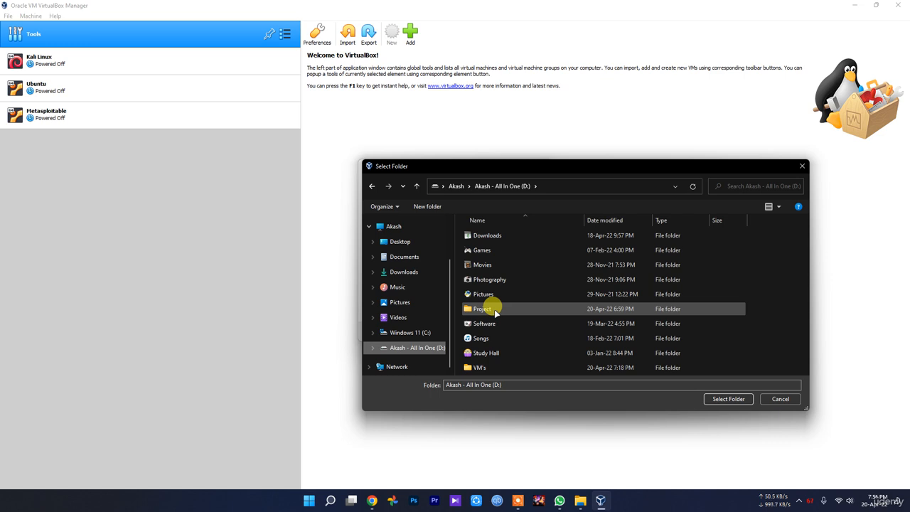
double_click(490, 367)
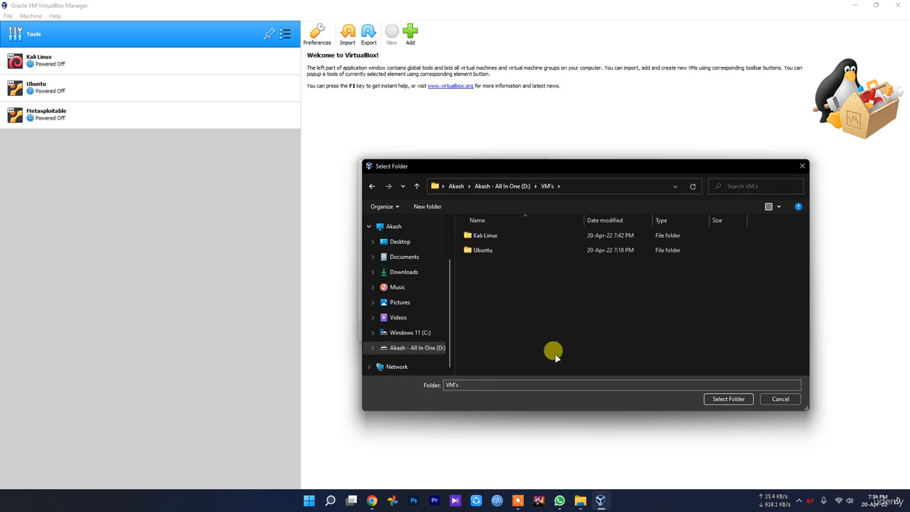
left_click(732, 399)
left_click(498, 332)
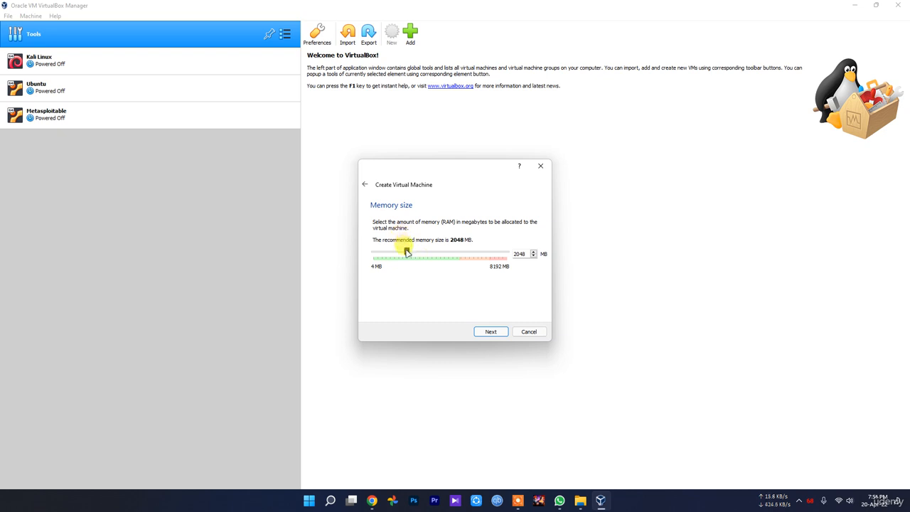
Try a larger memory allocation, return it to 2048 MB and continue to the hard disk options.
left_click_drag(407, 252, 447, 258)
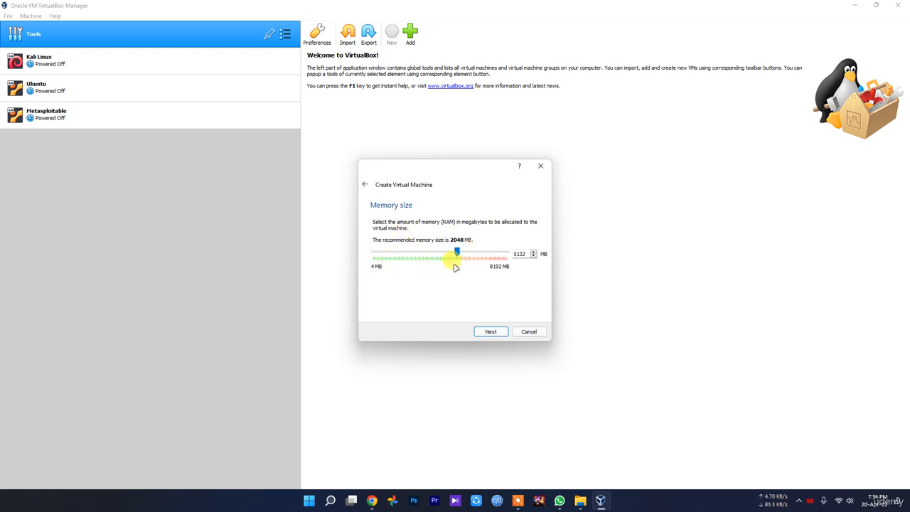
left_click_drag(457, 252, 410, 252)
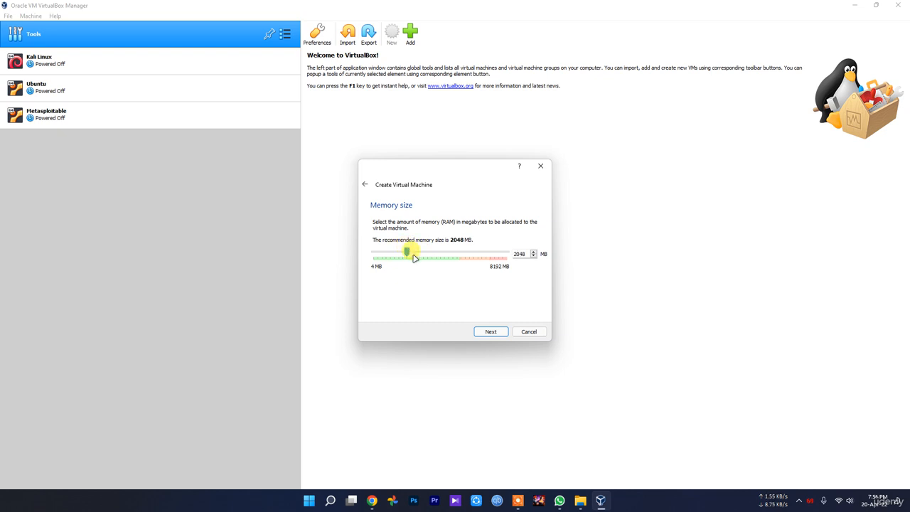
left_click(491, 331)
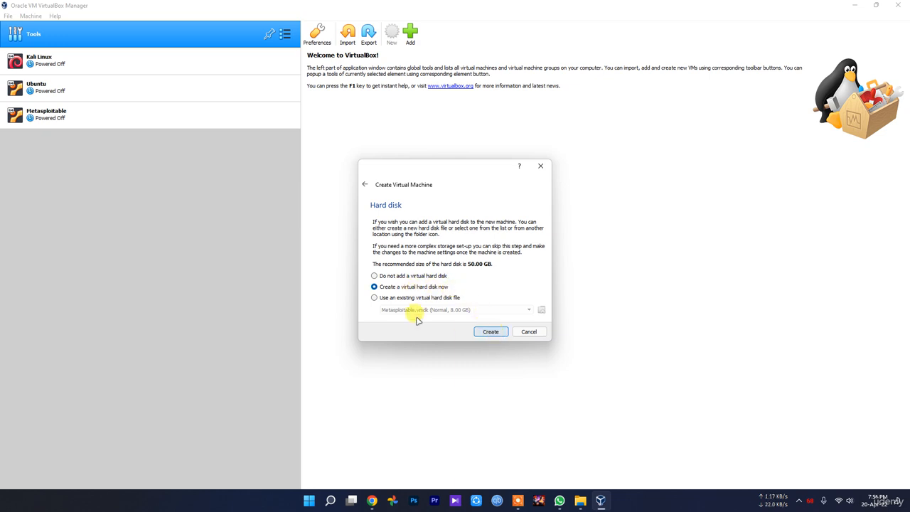
Switch to File Explorer, examine the properties of the MSEdge - Win10 appliance file, and return to VirtualBox.
left_click(582, 497)
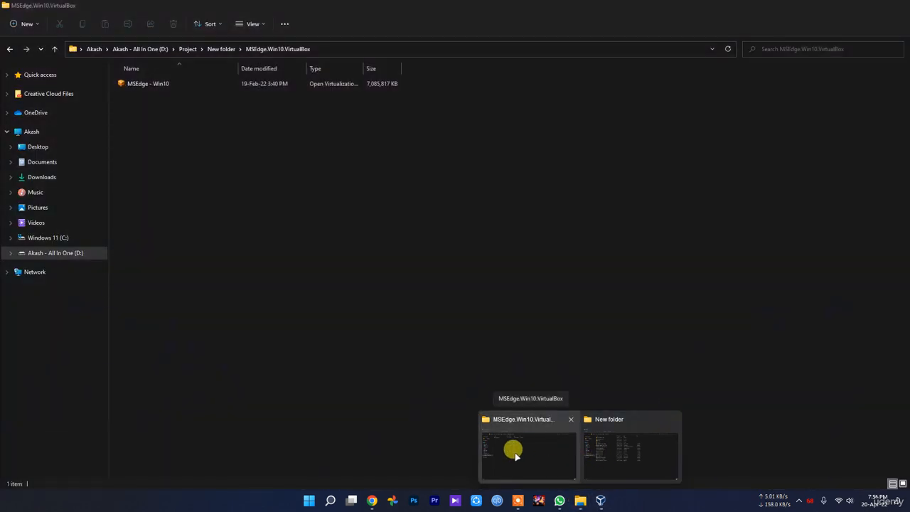
left_click(516, 455)
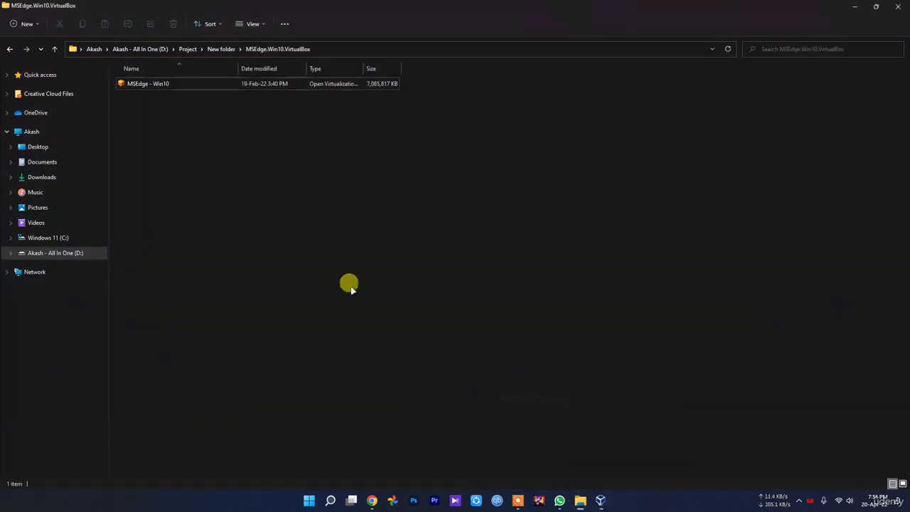
right_click(168, 84)
left_click(215, 175)
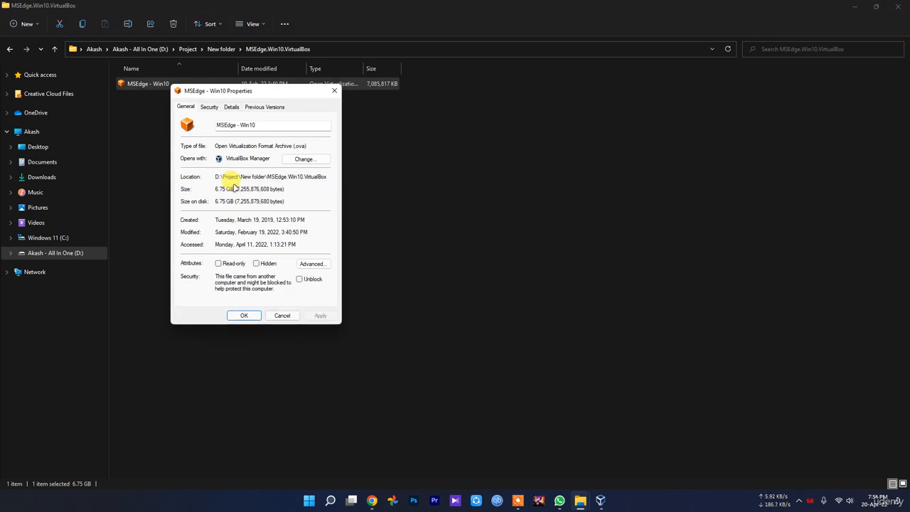
left_click(209, 107)
left_click(186, 106)
left_click(232, 106)
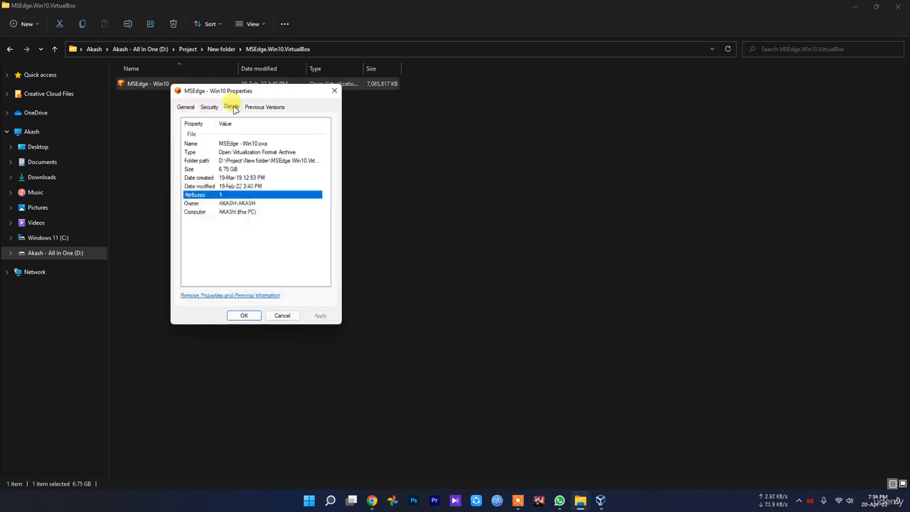
left_click(286, 316)
left_click(599, 500)
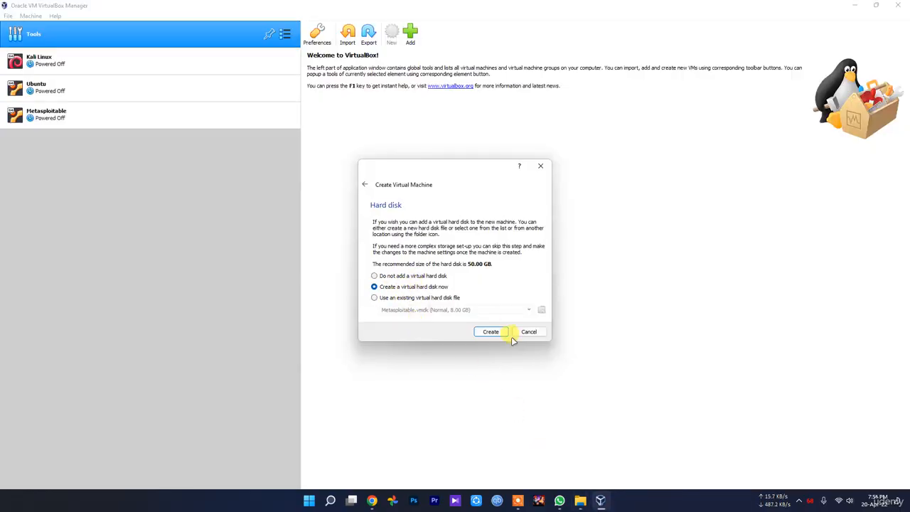
Choose to create a virtual hard disk now, as a VDI file with dynamically allocated storage.
left_click(490, 331)
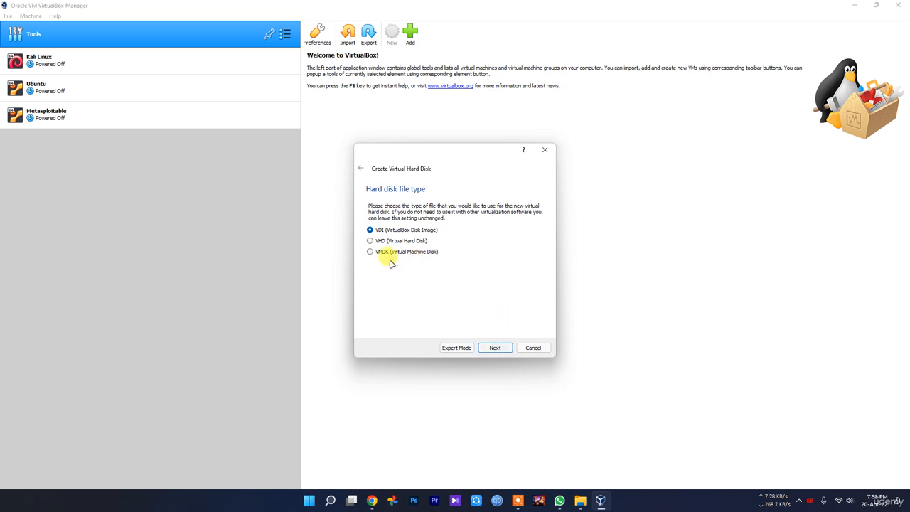
left_click(498, 348)
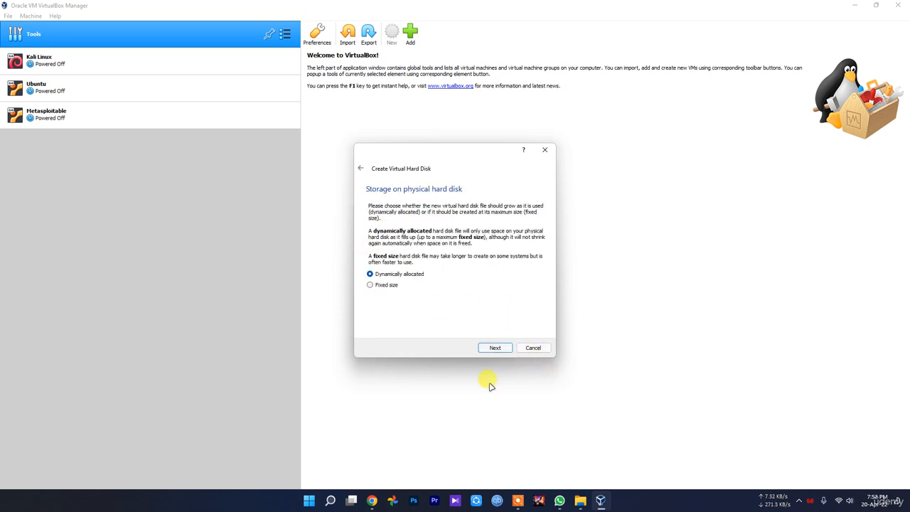
left_click(496, 348)
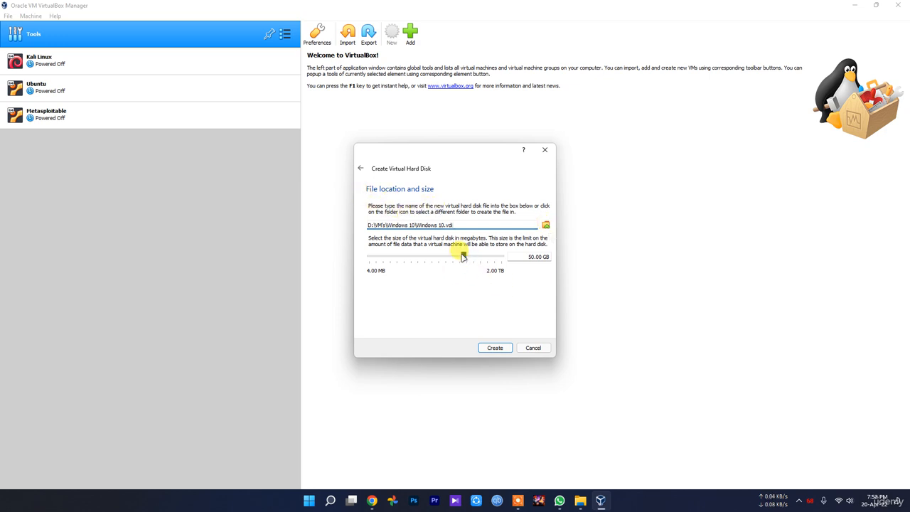
Set the virtual hard disk size to about 45.30 GB and create the disk.
left_click_drag(462, 258, 459, 260)
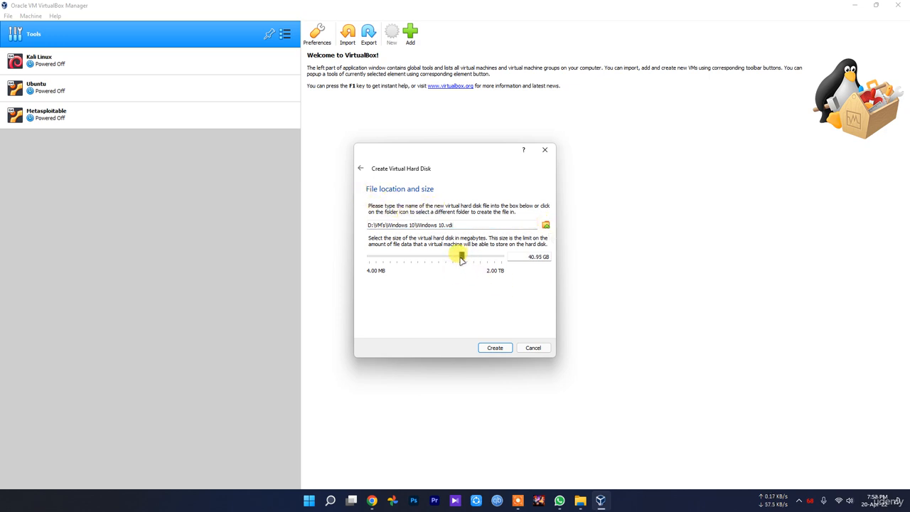
mouse_move(458, 261)
left_click(495, 347)
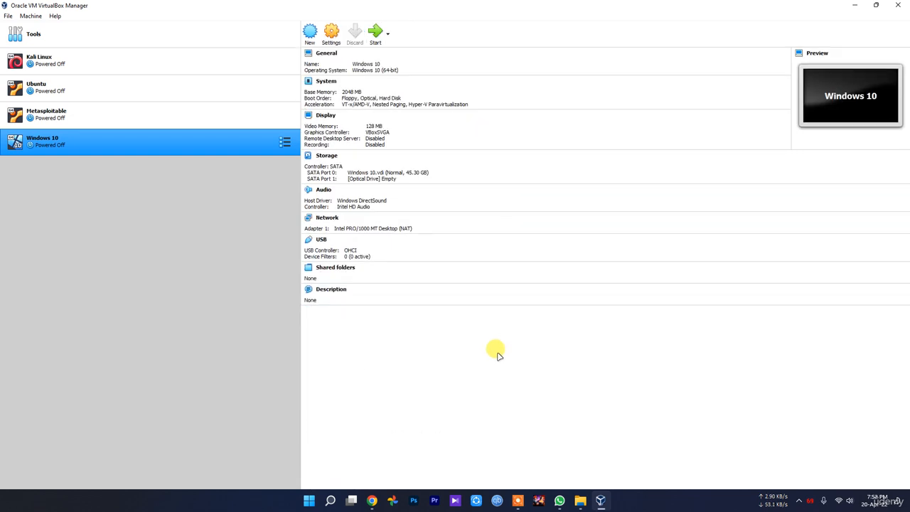
In the Windows 10 machine's advanced general settings, set both Shared Clipboard and Drag'n'Drop to Bidirectional.
left_click(331, 39)
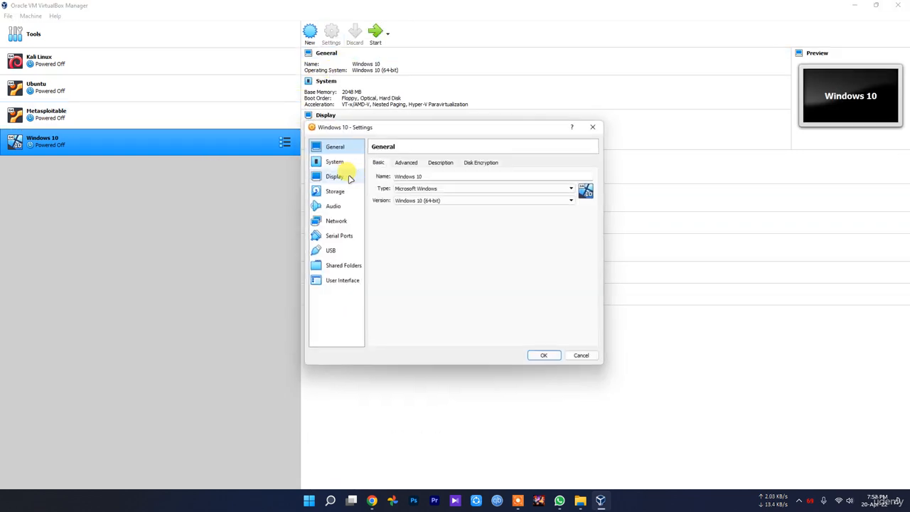
left_click(406, 162)
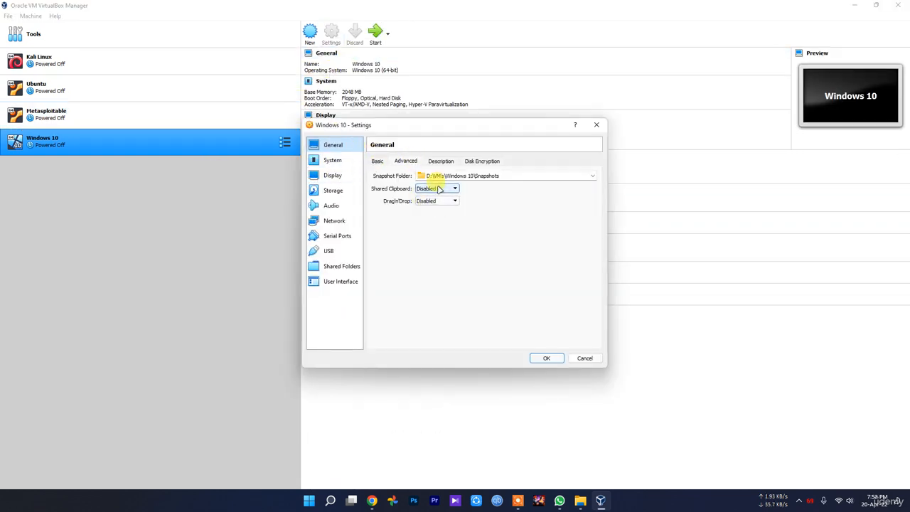
left_click(439, 190)
left_click(435, 214)
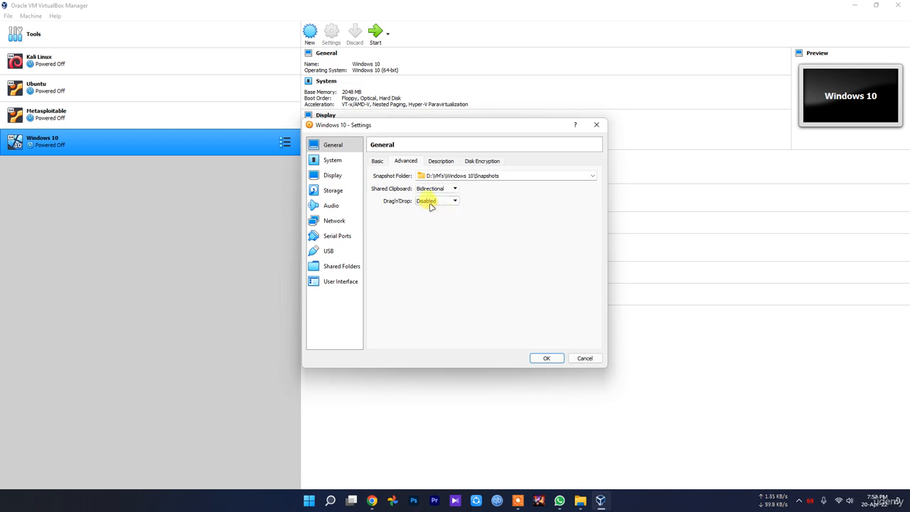
left_click(432, 202)
left_click(435, 227)
left_click(427, 202)
View the machine's Description and Disk Encryption settings, then open its System motherboard settings.
left_click(439, 163)
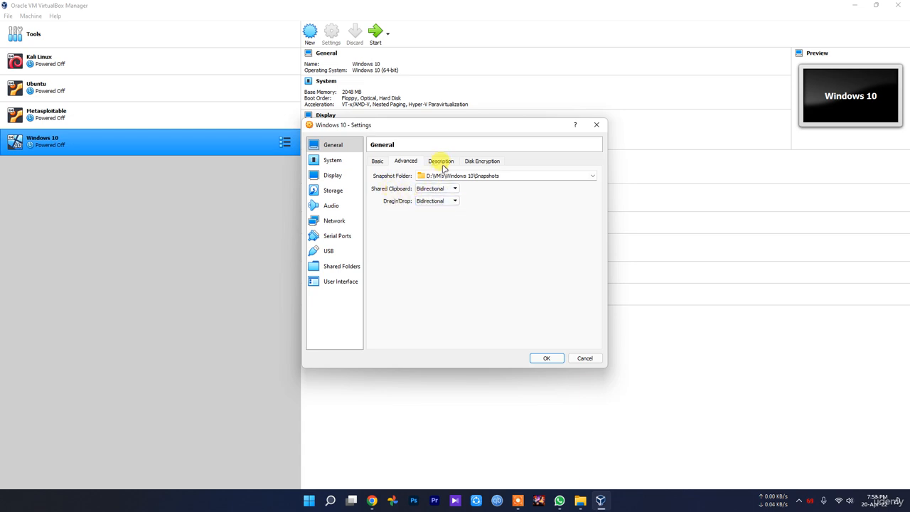
left_click(439, 162)
left_click(498, 163)
left_click(332, 160)
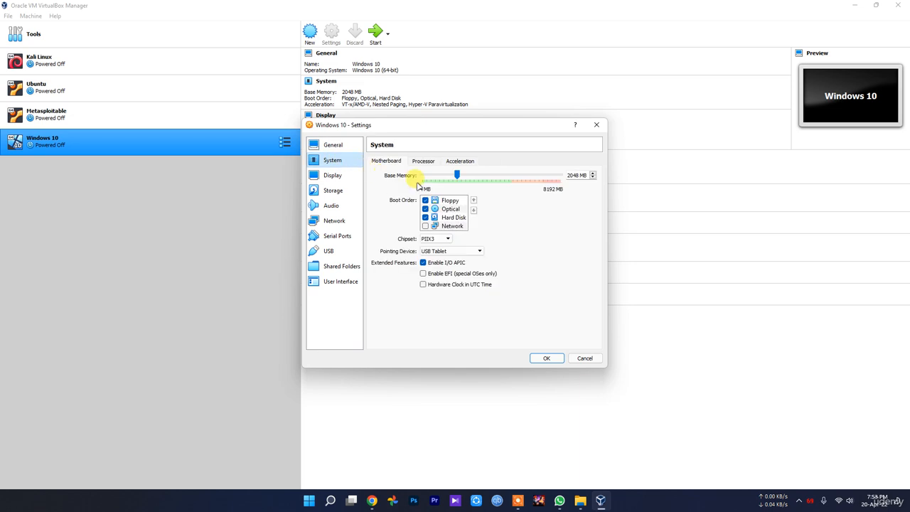
Set the Windows 10 machine's processor count to 2 and open its display settings.
left_click(422, 162)
left_click_drag(422, 173, 435, 175)
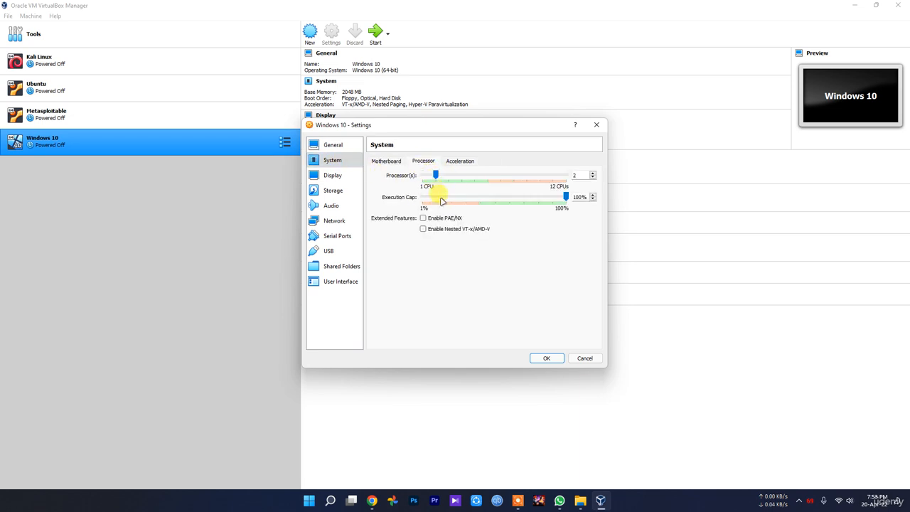
left_click(340, 175)
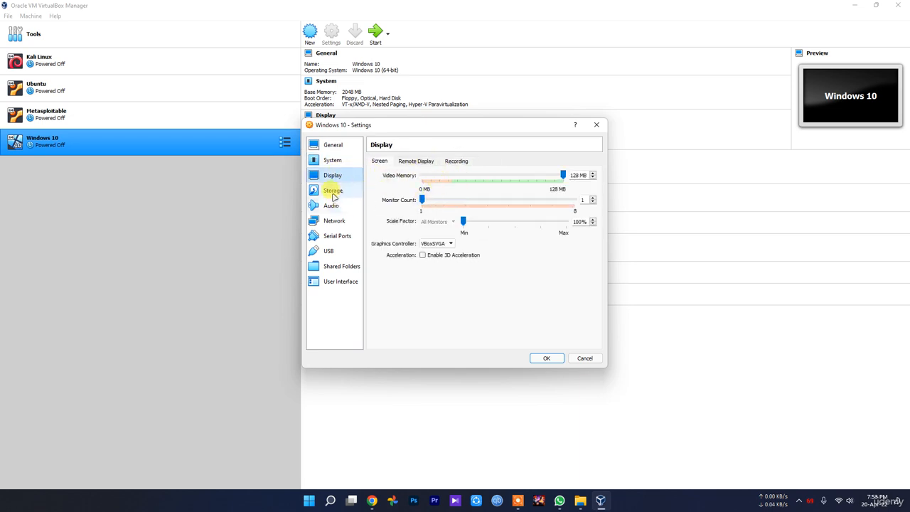
In the storage settings, try to choose a disk file for the empty optical drive from the MSEdge.Win10.VirtualBox folder.
left_click(334, 193)
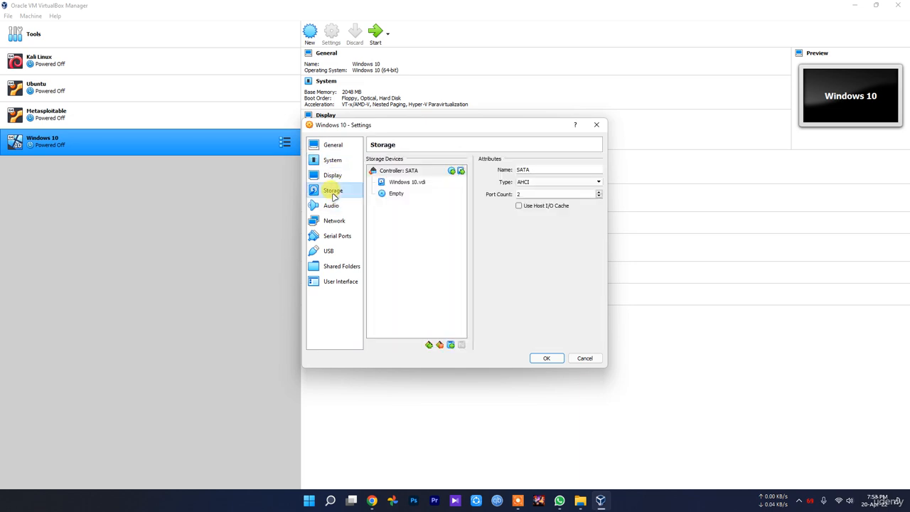
left_click(398, 193)
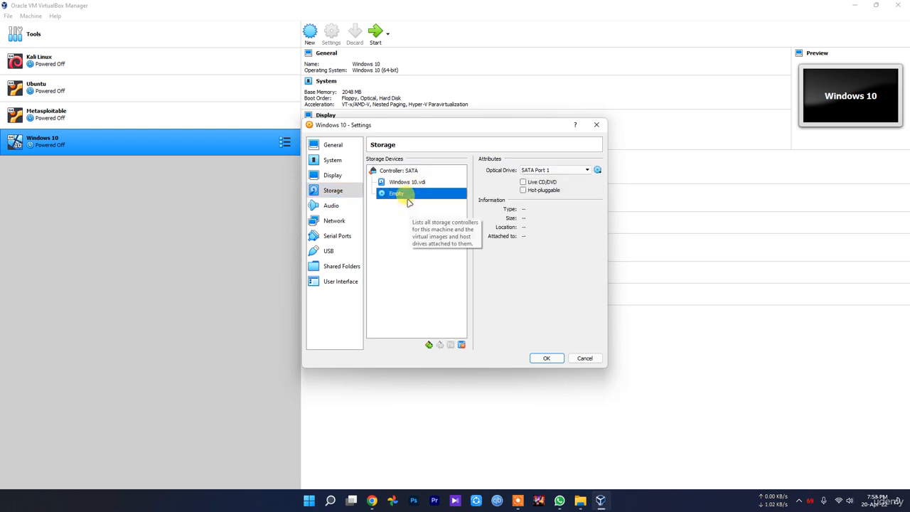
left_click(597, 172)
left_click(605, 192)
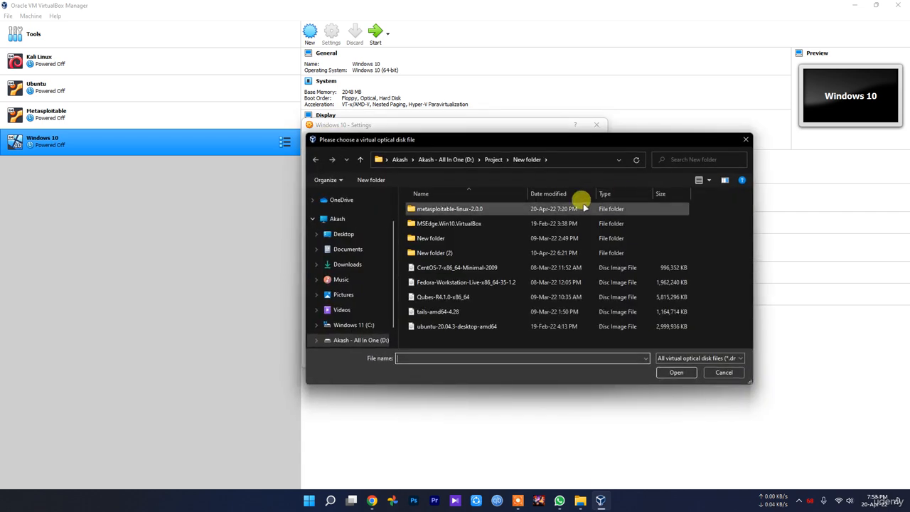
double_click(460, 223)
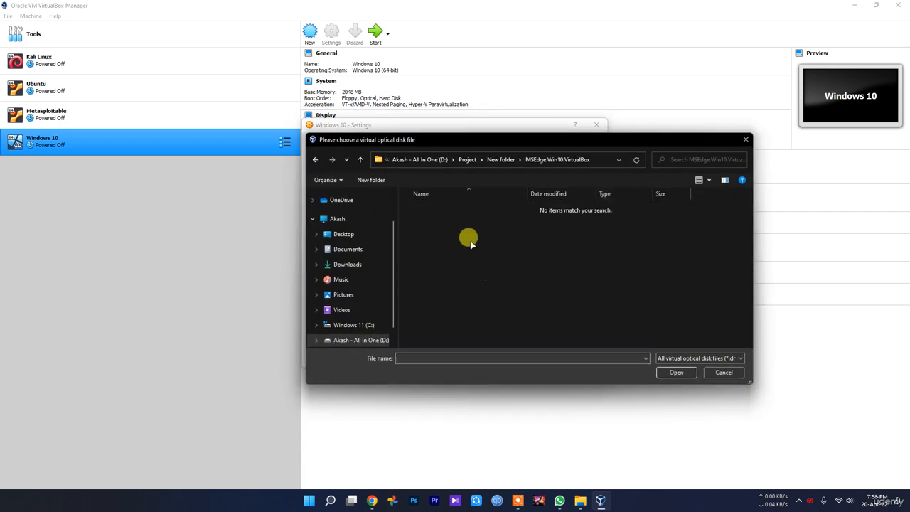
key("BackSpace")
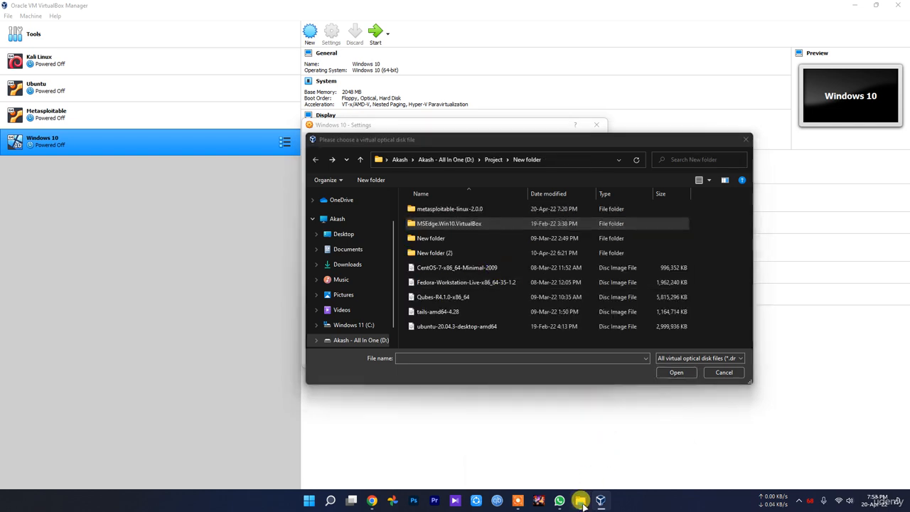
Check the MSEdge.Win10.VirtualBox folder and its parent in File Explorer, and cancel the optical disk file selection in VirtualBox.
mouse_move(583, 500)
left_click(545, 466)
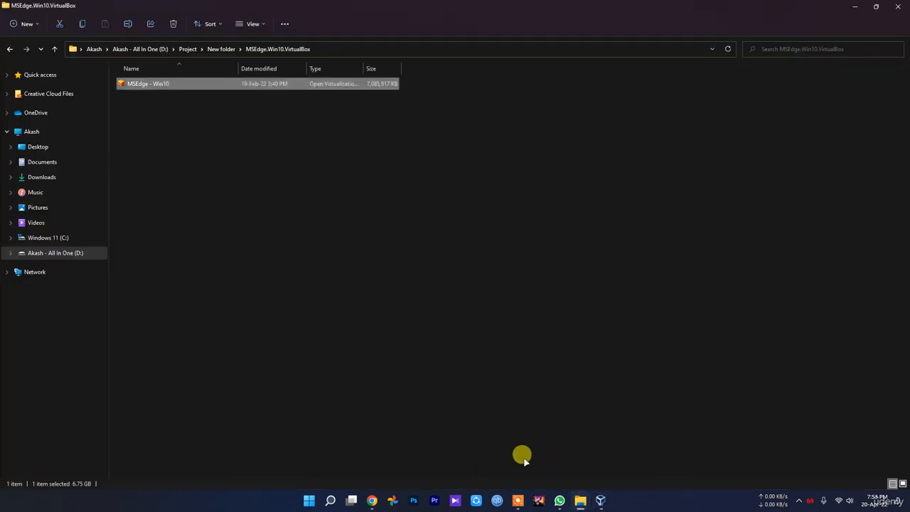
key("BackSpace")
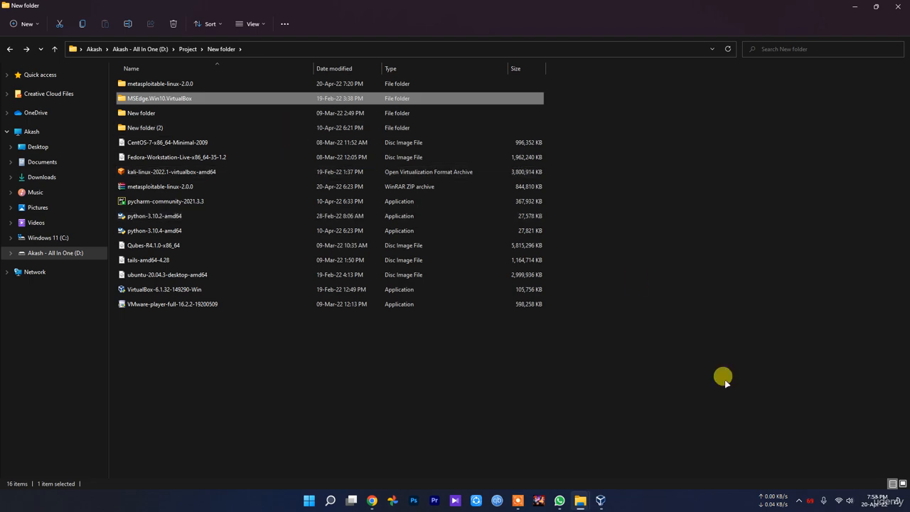
left_click(600, 499)
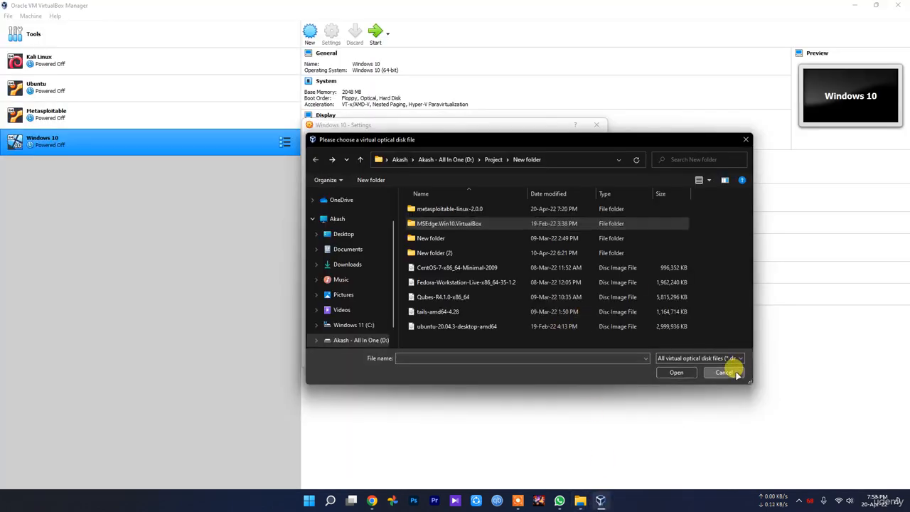
left_click(724, 370)
Try to choose another disk file for the Windows 10.vdi hard disk from the Project folder on drive D:.
left_click(413, 181)
left_click(396, 170)
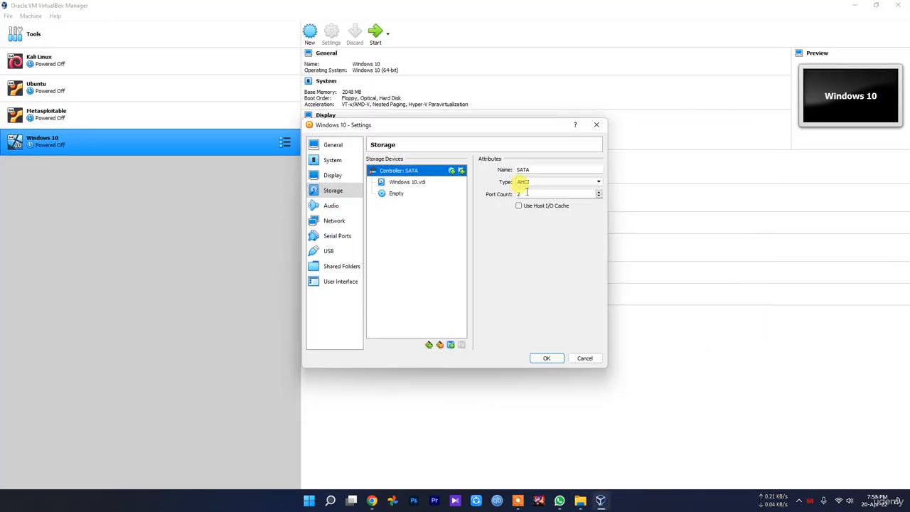
left_click(432, 183)
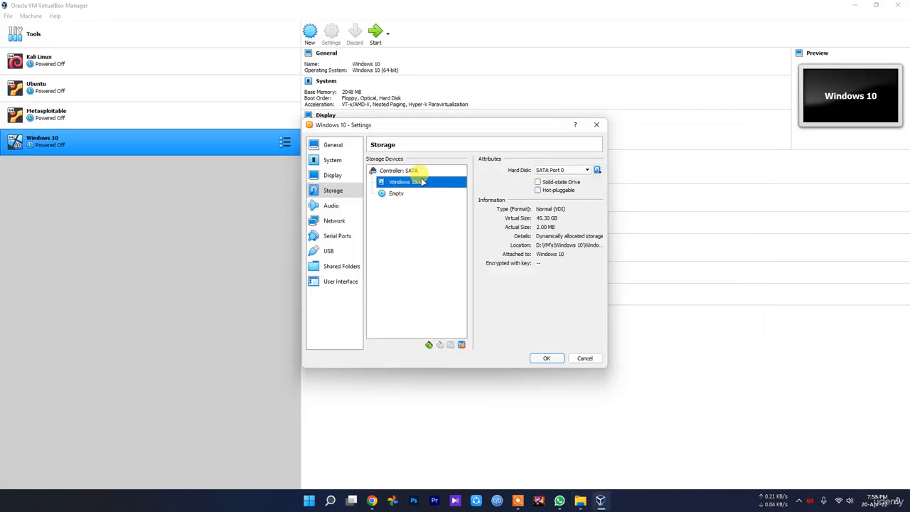
left_click(597, 170)
left_click(625, 190)
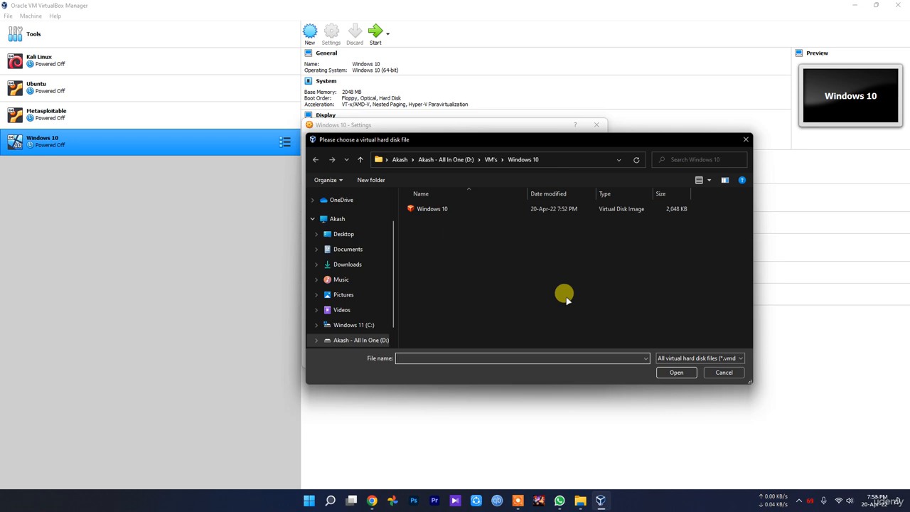
scroll(361, 320, "down", 1)
left_click(359, 321)
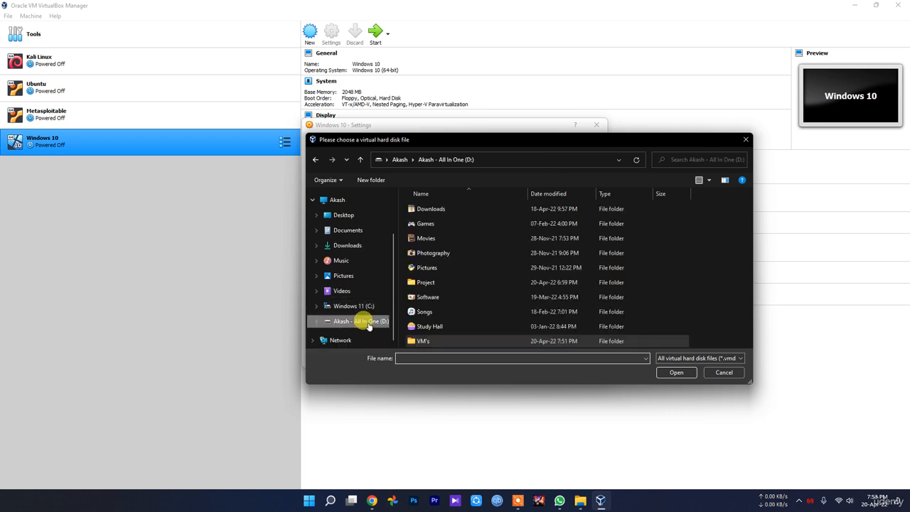
double_click(430, 283)
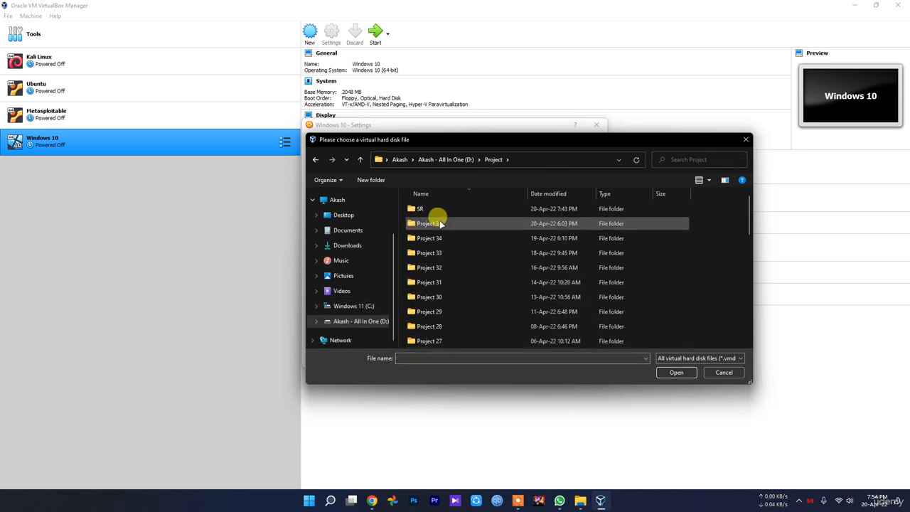
scroll(455, 298, "down", 9)
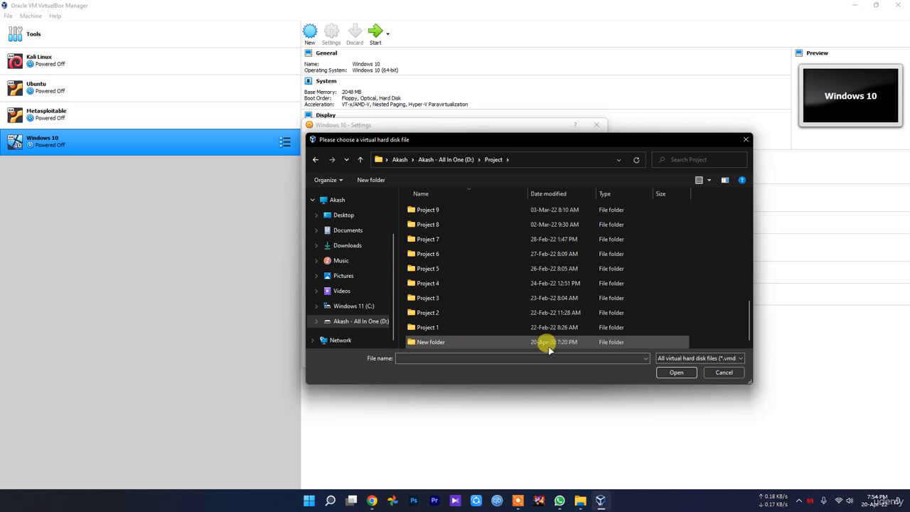
left_click(723, 373)
Retry choosing an optical disk file for the empty drive from MSEdge.Win10.VirtualBox, and cancel the selection.
left_click(442, 193)
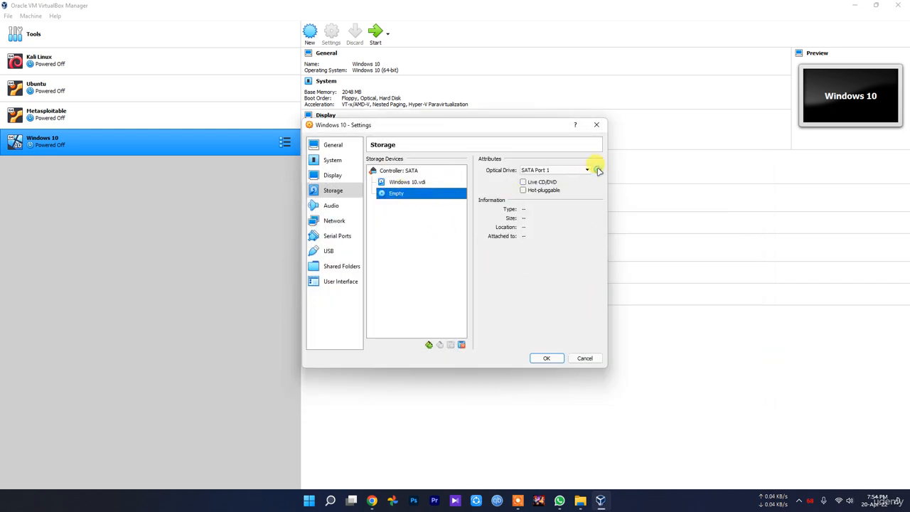
left_click(597, 170)
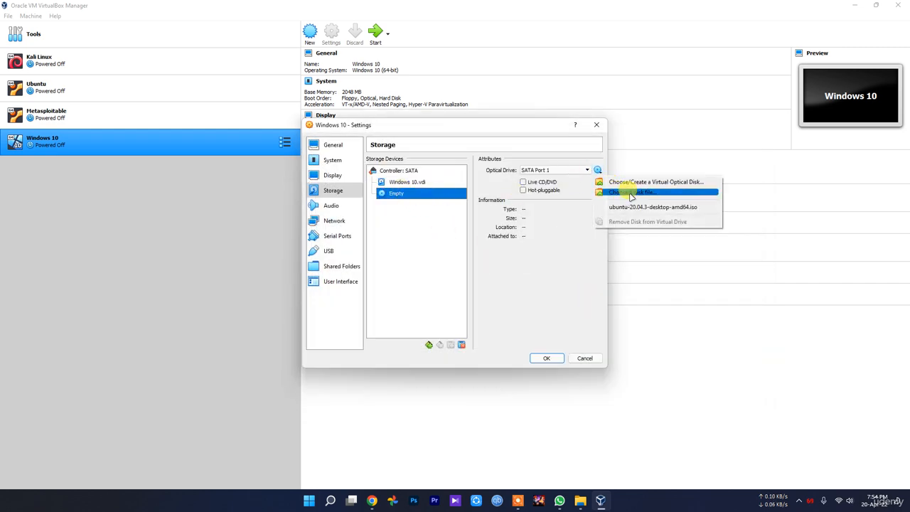
left_click(632, 193)
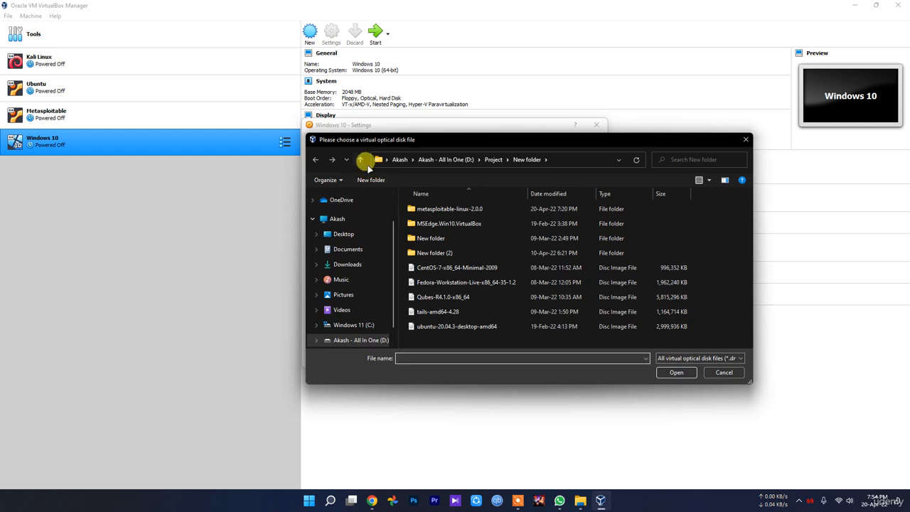
double_click(464, 224)
left_click(724, 372)
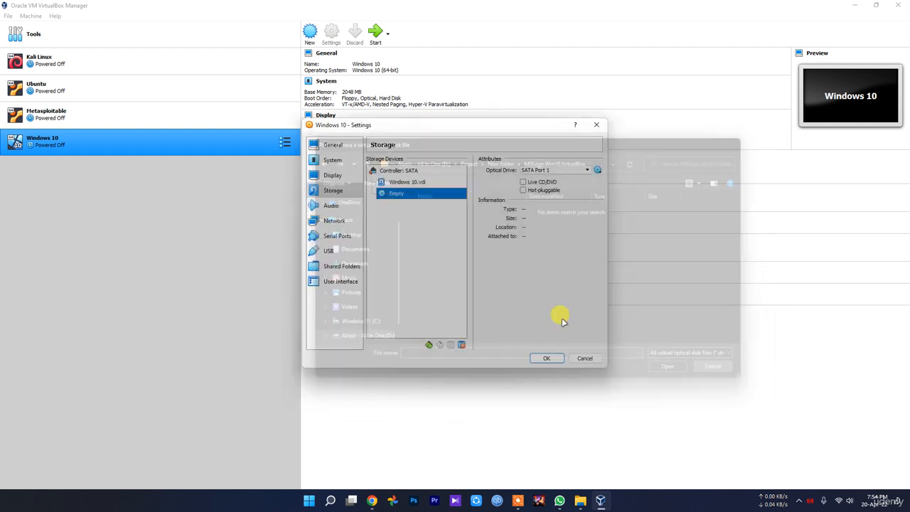
Try to replace the Windows 10.vdi hard disk with a file from the MSEdge.Win10.VirtualBox folder under Project, New folder.
left_click(407, 182)
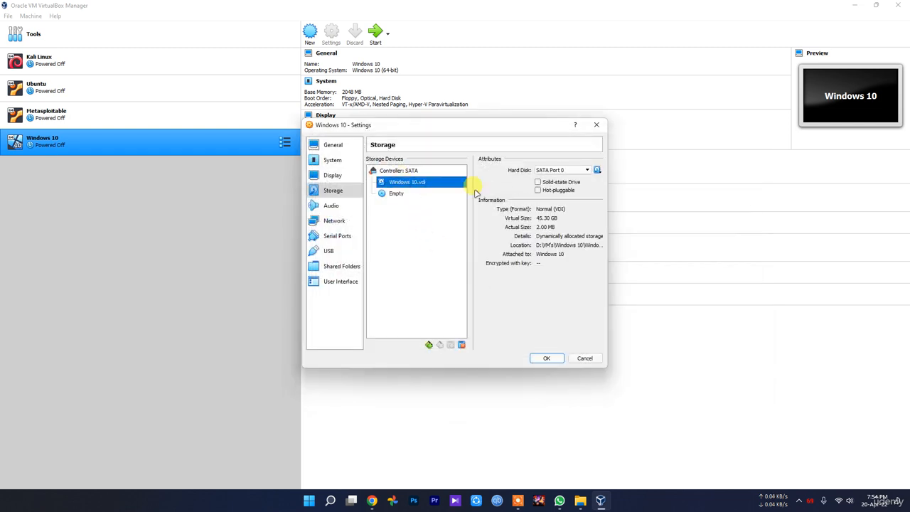
left_click(597, 171)
left_click(643, 193)
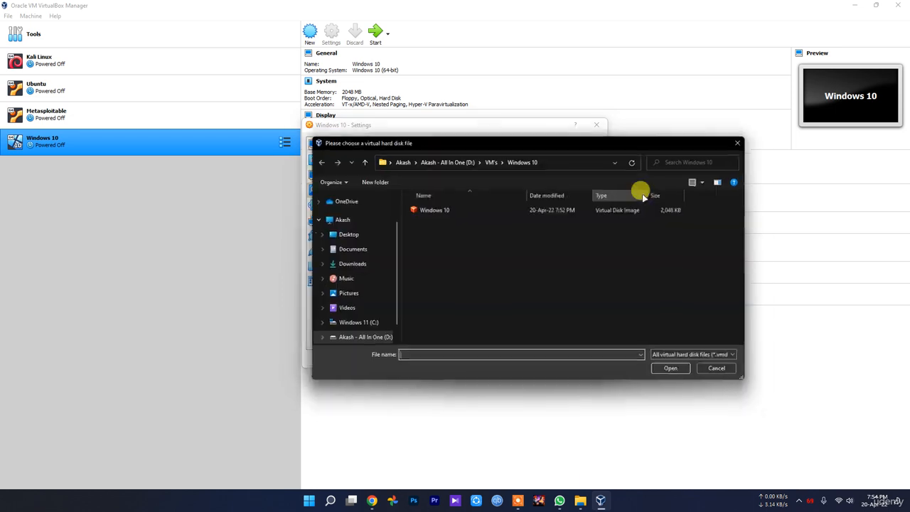
left_click(362, 159)
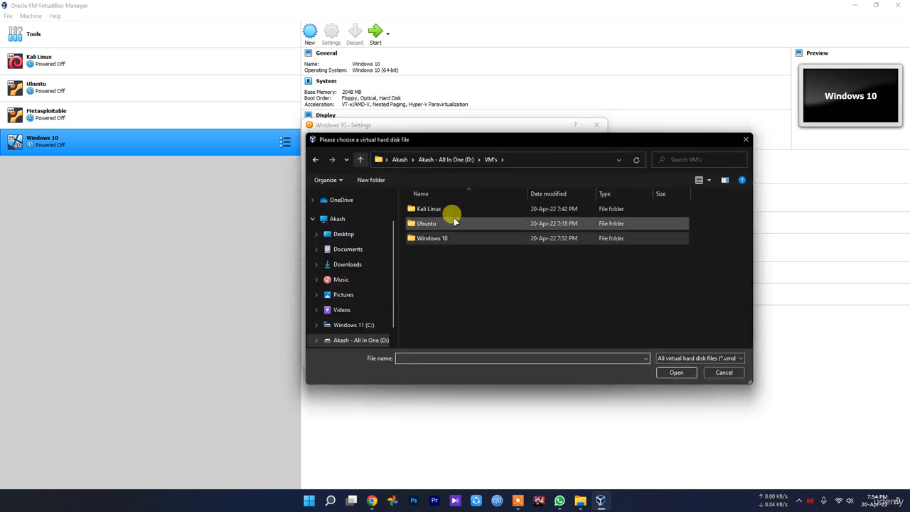
left_click(360, 159)
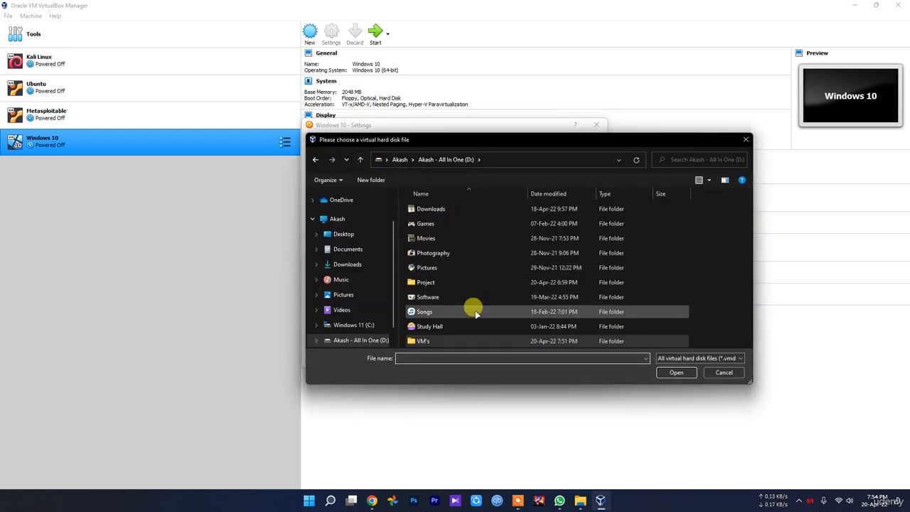
double_click(430, 282)
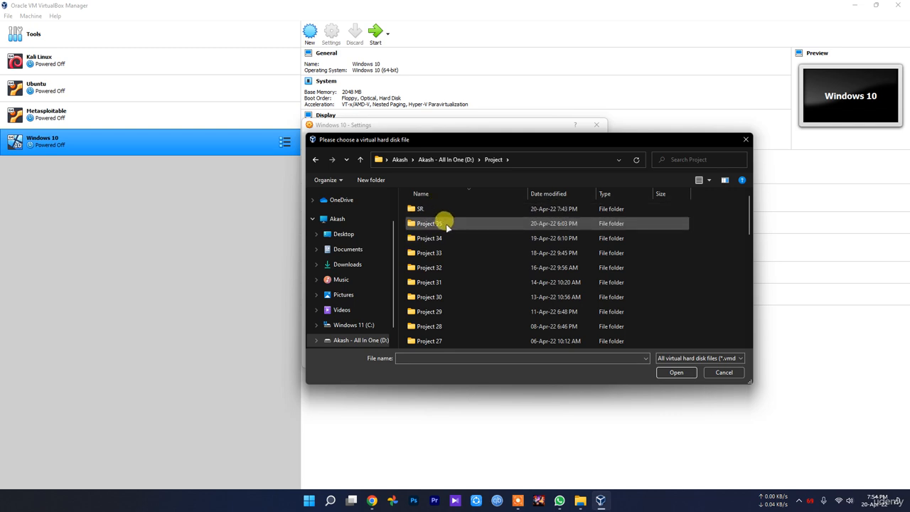
scroll(461, 311, "down", 9)
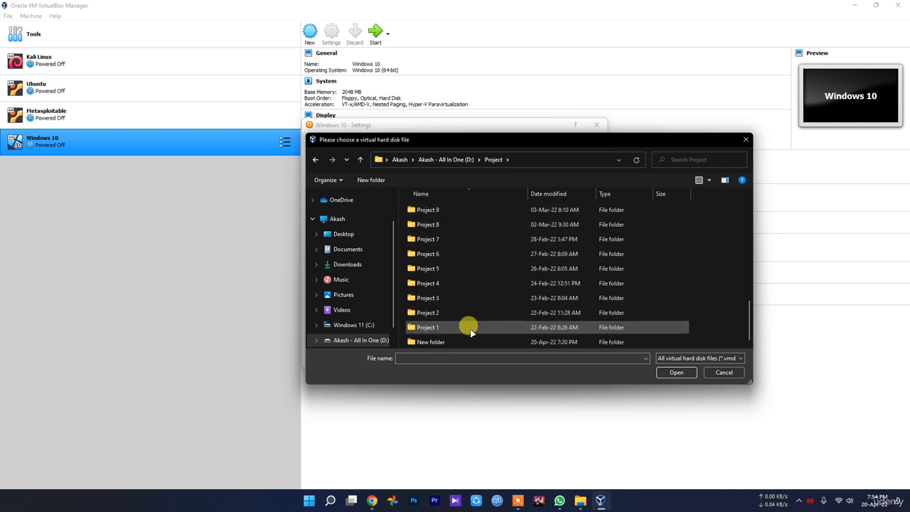
double_click(457, 344)
double_click(457, 222)
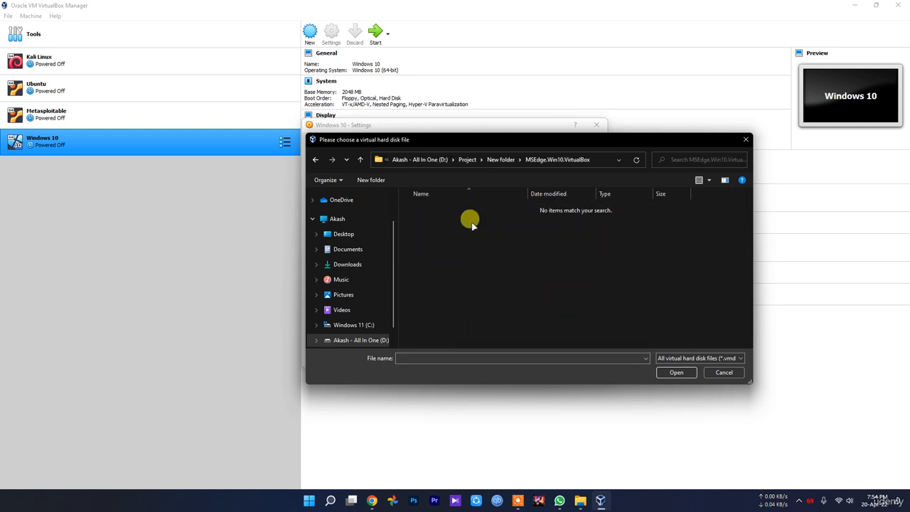
key("alt+Left")
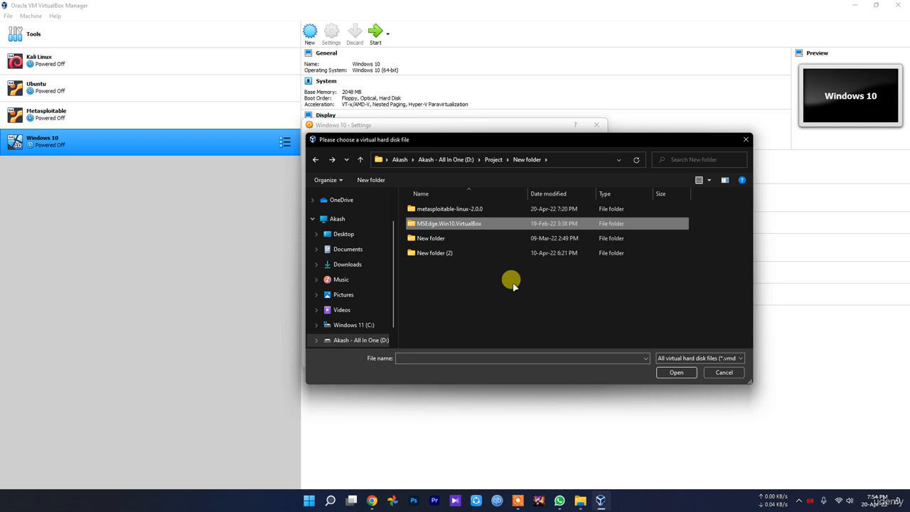
left_click(723, 372)
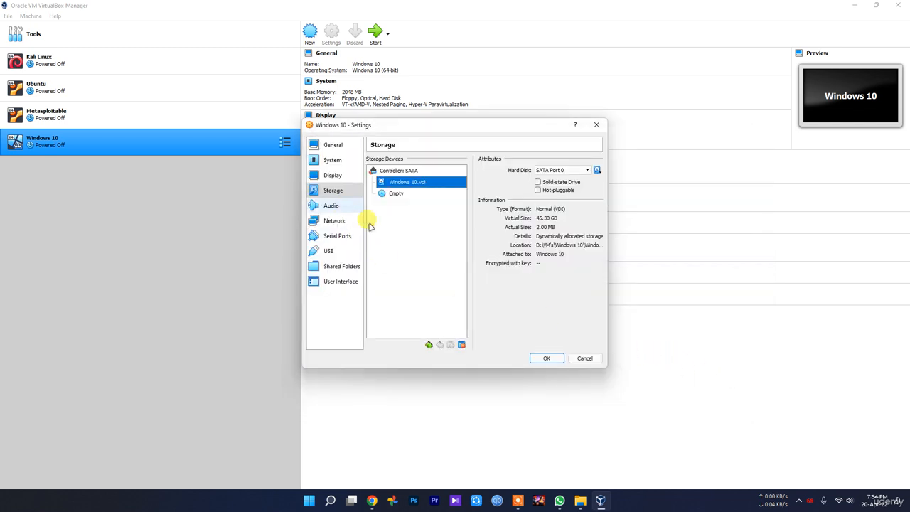
View the kinds of storage attachment that can be added to the SATA controller.
left_click(395, 172)
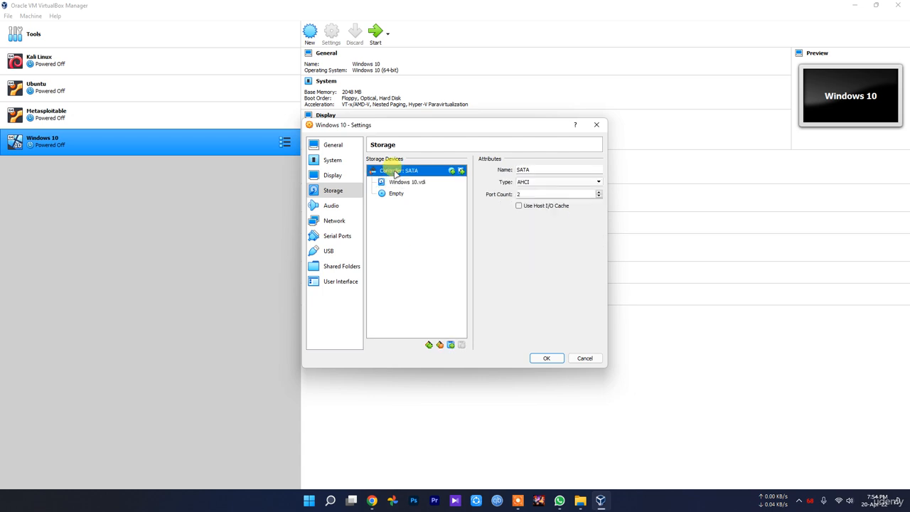
left_click(452, 345)
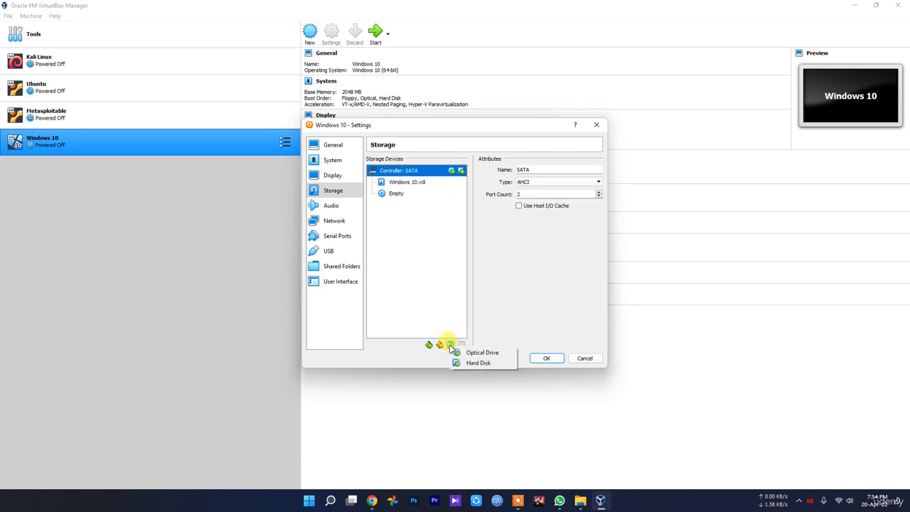
left_click(549, 299)
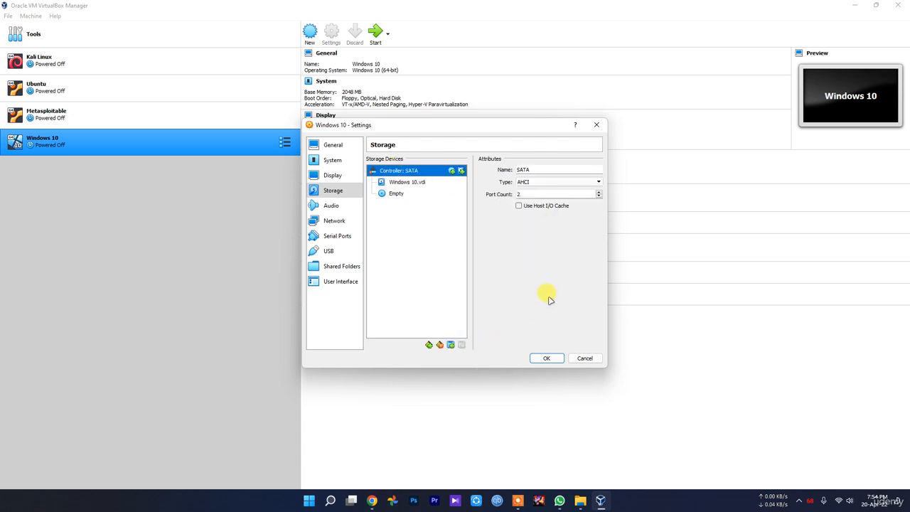
left_click(798, 500)
left_click(799, 455)
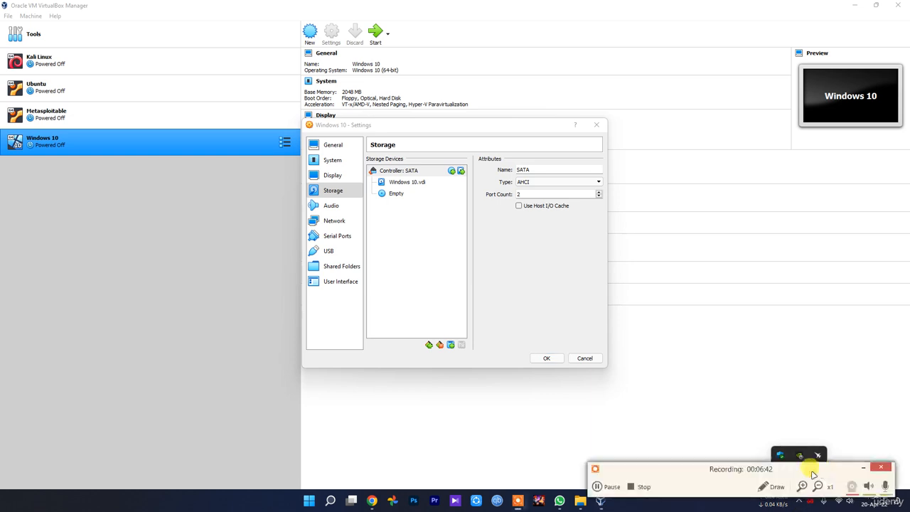
left_click(611, 486)
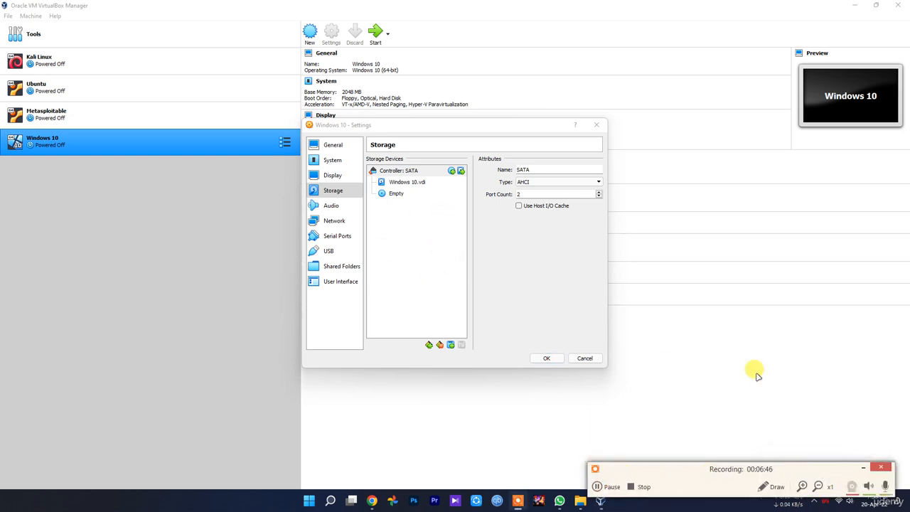
Close the Windows 10 machine's settings without saving the changes.
left_click(584, 357)
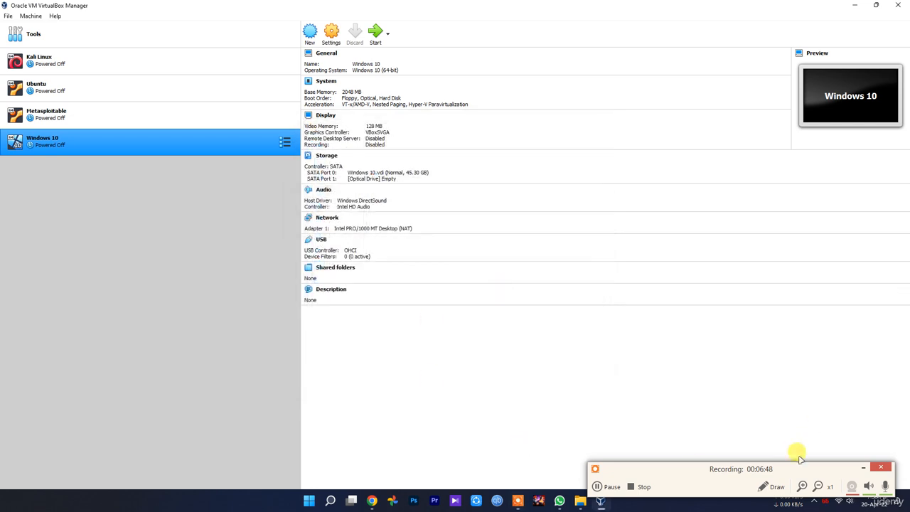
Check the contents of the MSEdge.Win10.VirtualBox folder in File Explorer and return to VirtualBox.
left_click(863, 467)
left_click(580, 501)
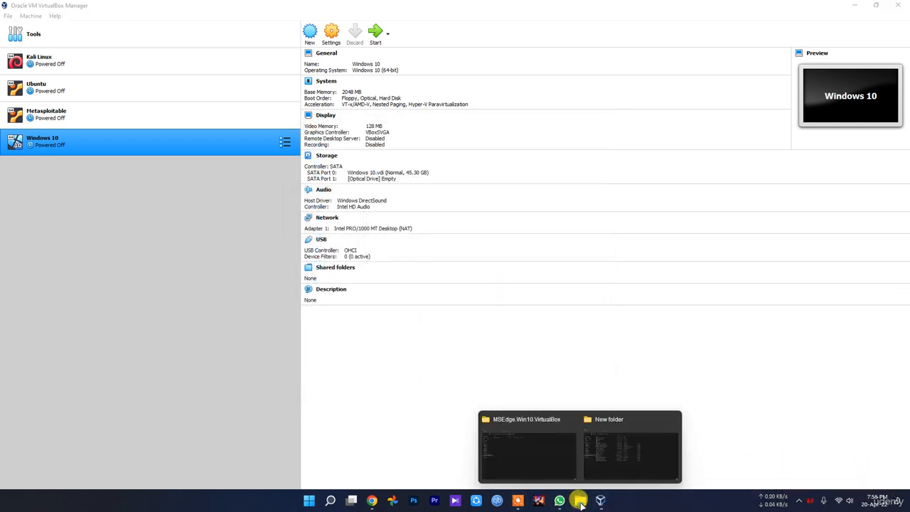
left_click(551, 466)
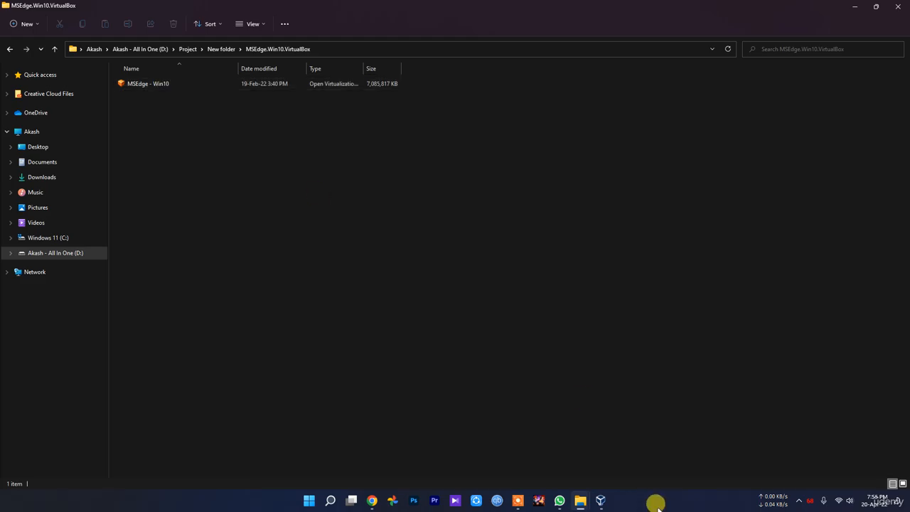
left_click(599, 499)
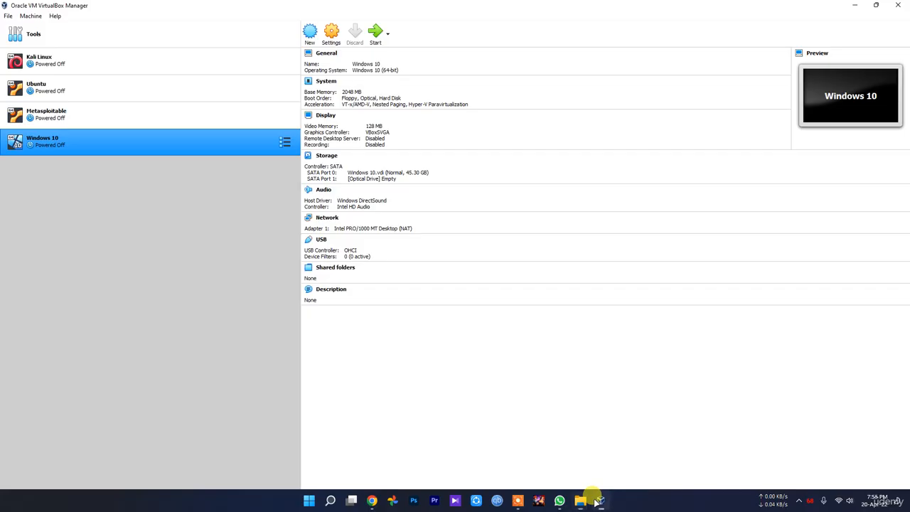
Remove the Windows 10 virtual machine from VirtualBox and delete all its files.
right_click(57, 146)
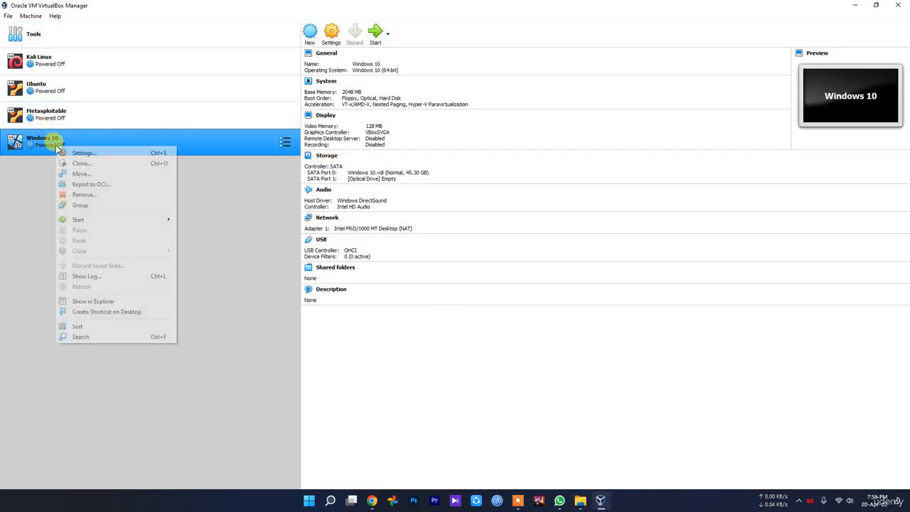
left_click(91, 195)
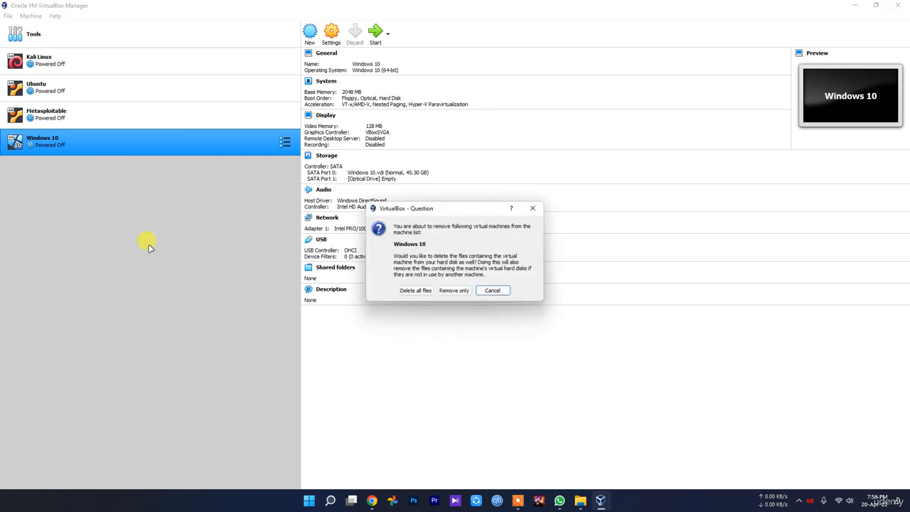
left_click(415, 290)
Switch to Chrome, close the YouTube tab and review the Virtual Machines download page for Microsoft Edge.
mouse_move(580, 500)
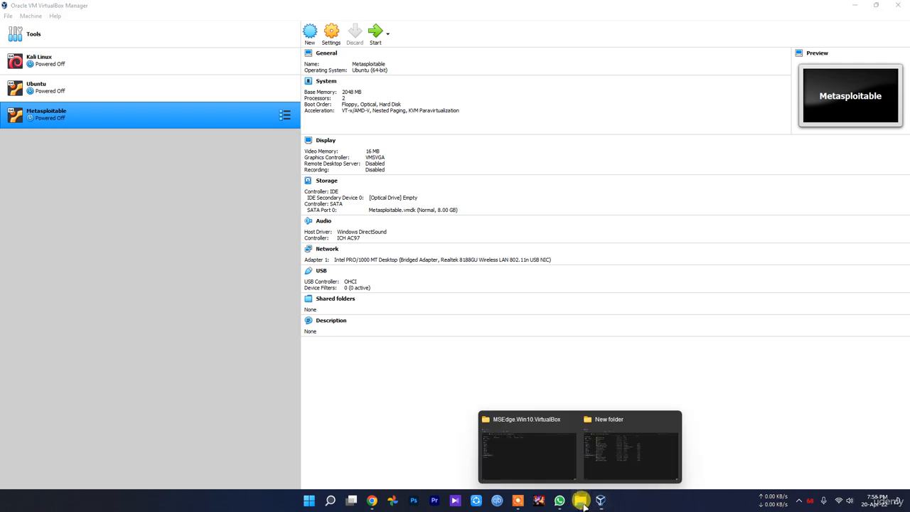
left_click(491, 455)
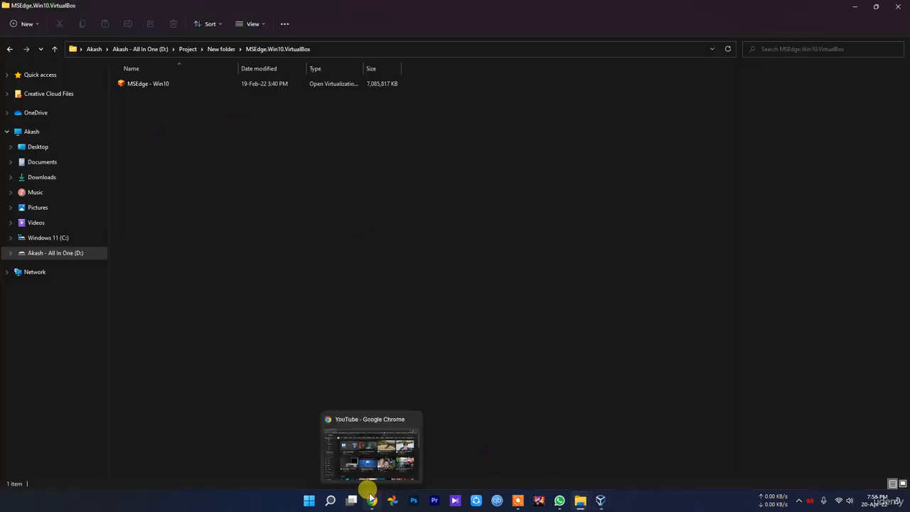
left_click(370, 497)
left_click(61, 8)
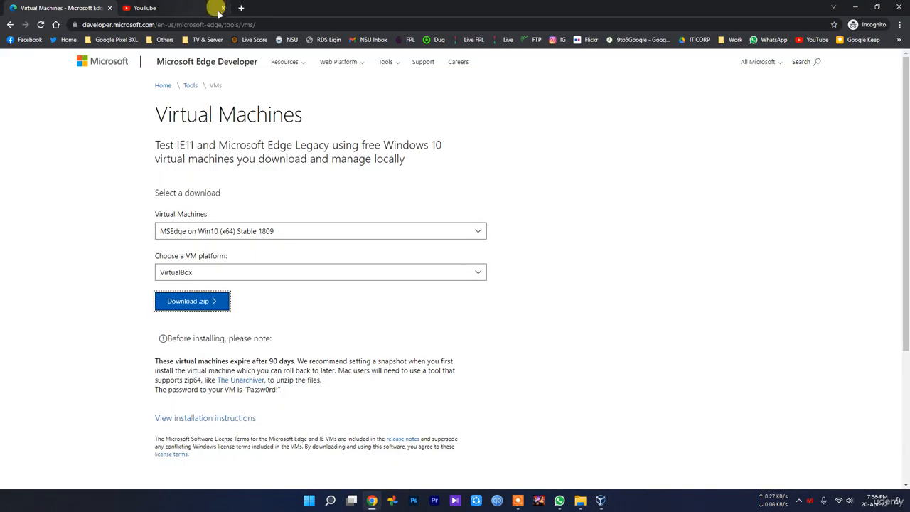
left_click(221, 8)
left_click_drag(304, 116, 151, 113)
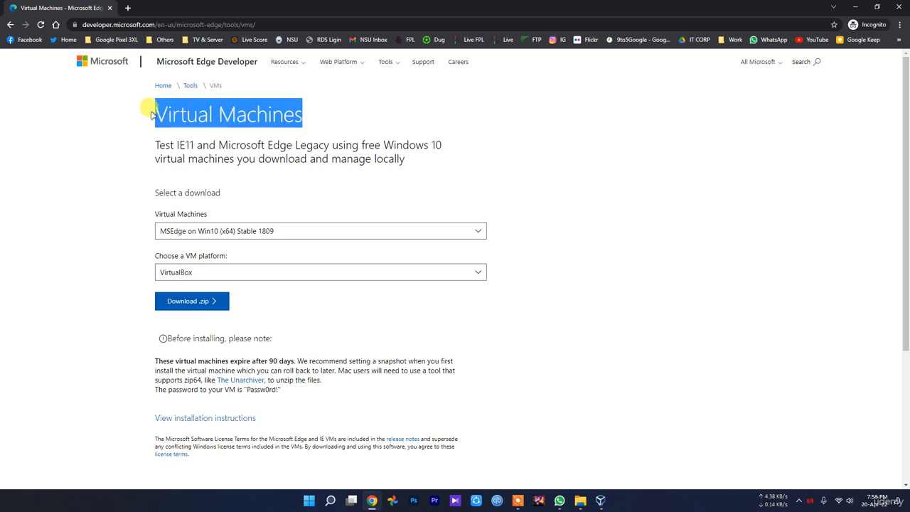
left_click(266, 151)
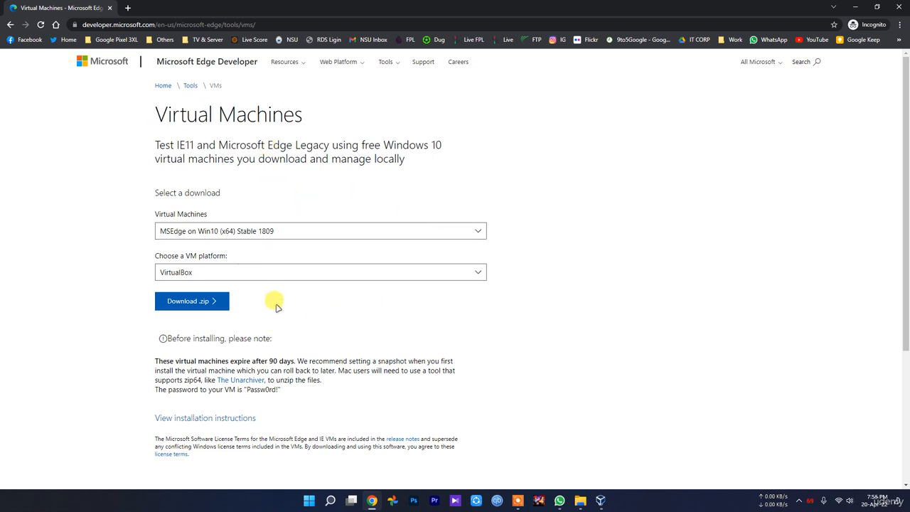
View Microsoft's Windows 11 development environment download page and go back over the Microsoft Edge Virtual Machines page.
key("alt+Left")
left_click(200, 158)
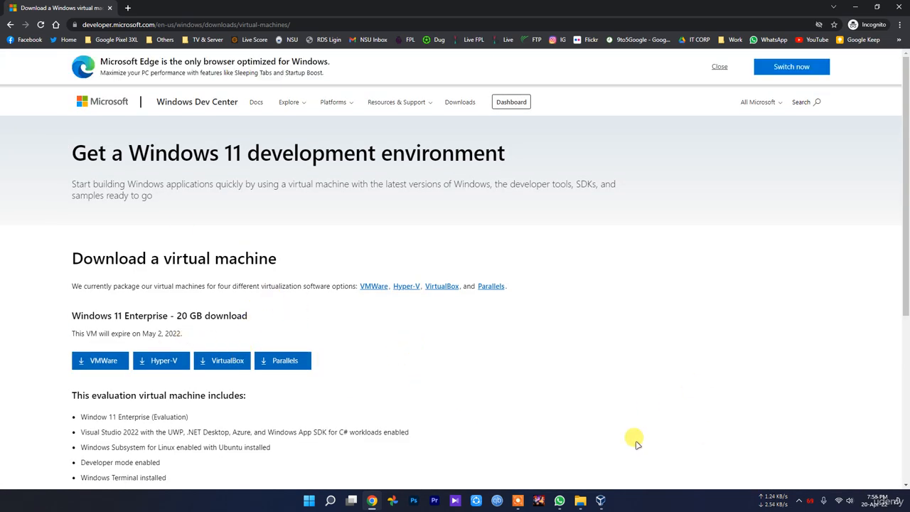
left_click(601, 499)
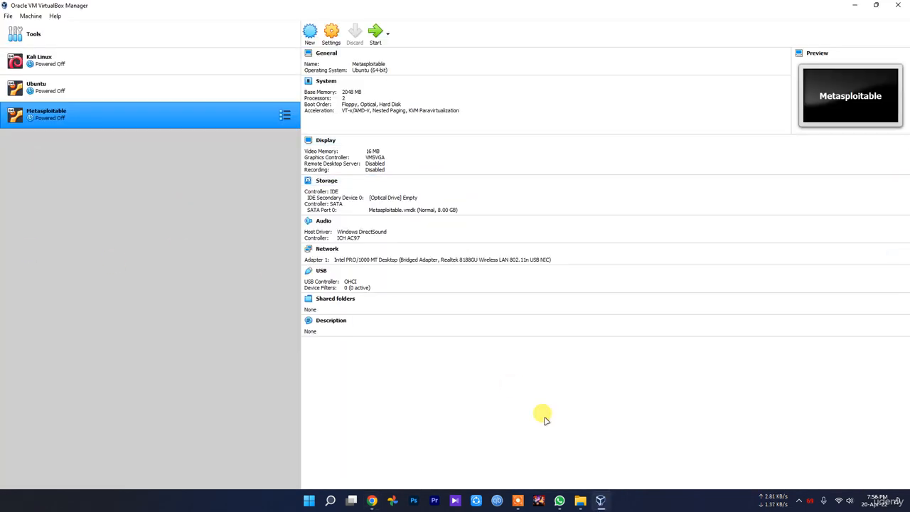
left_click(373, 500)
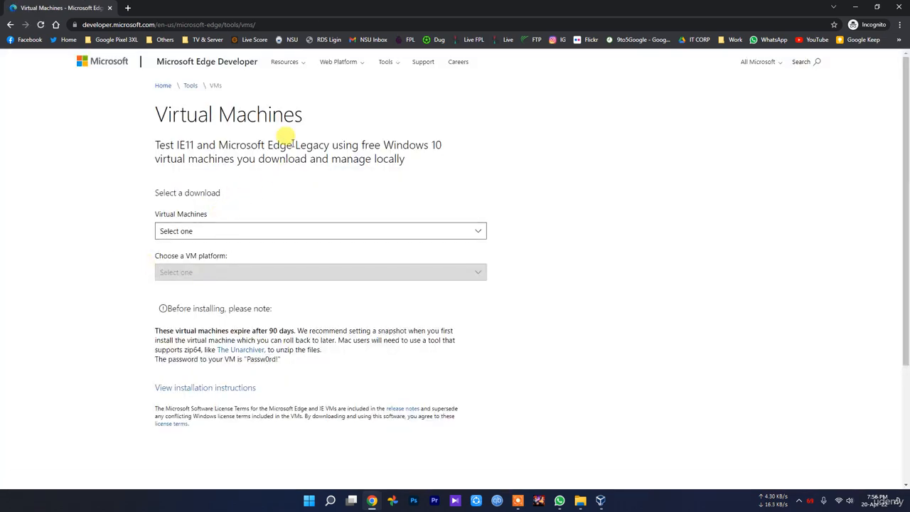
left_click_drag(304, 117, 164, 118)
left_click(680, 382)
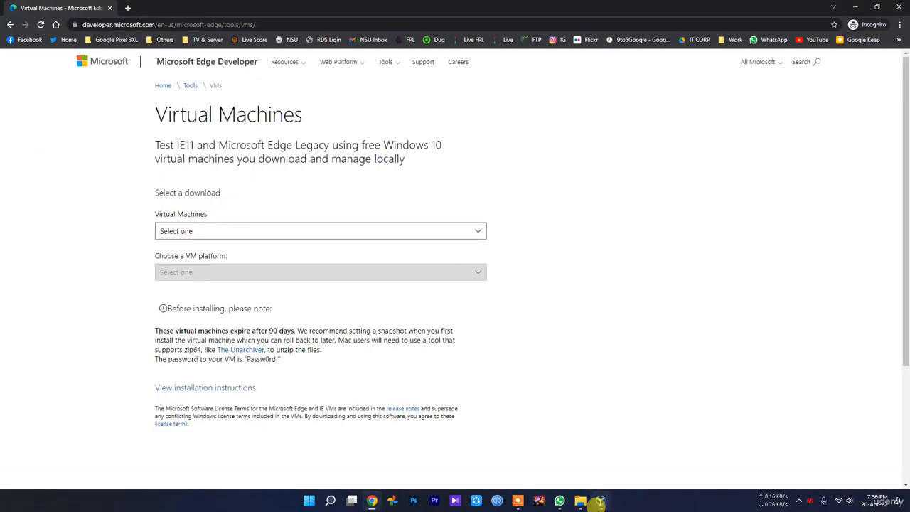
Open the MSEdge - Win10 appliance from the MSEdge.Win10.VirtualBox folder for import into VirtualBox.
left_click(600, 500)
left_click(580, 502)
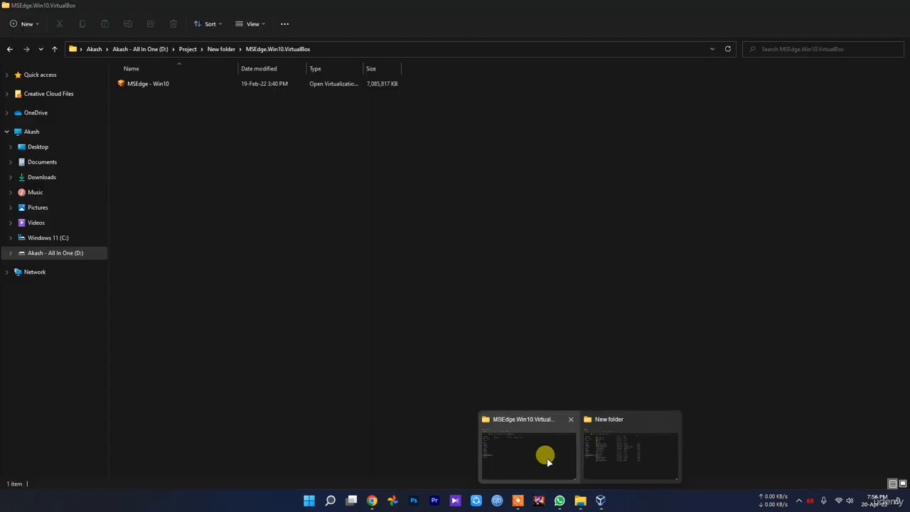
left_click(547, 462)
double_click(150, 83)
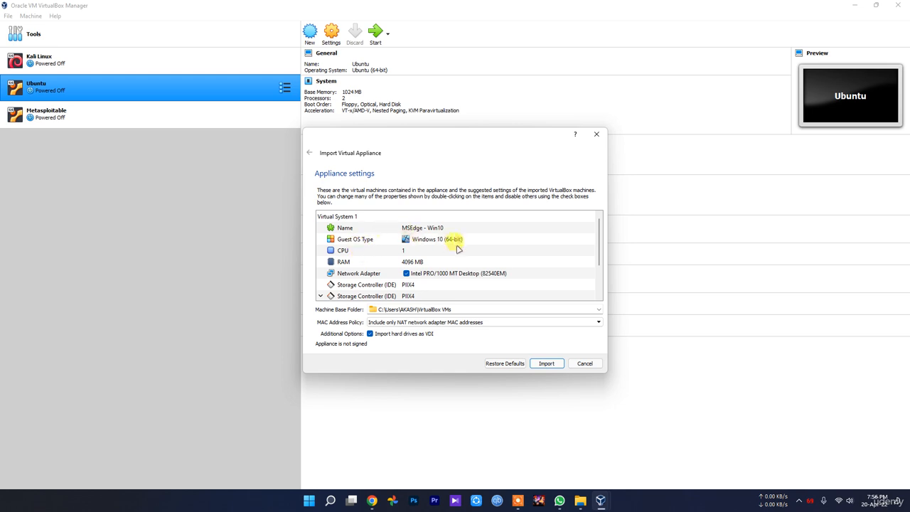
Set the machine base folder for the imported appliance to D:\VM's.
left_click(598, 310)
left_click(532, 321)
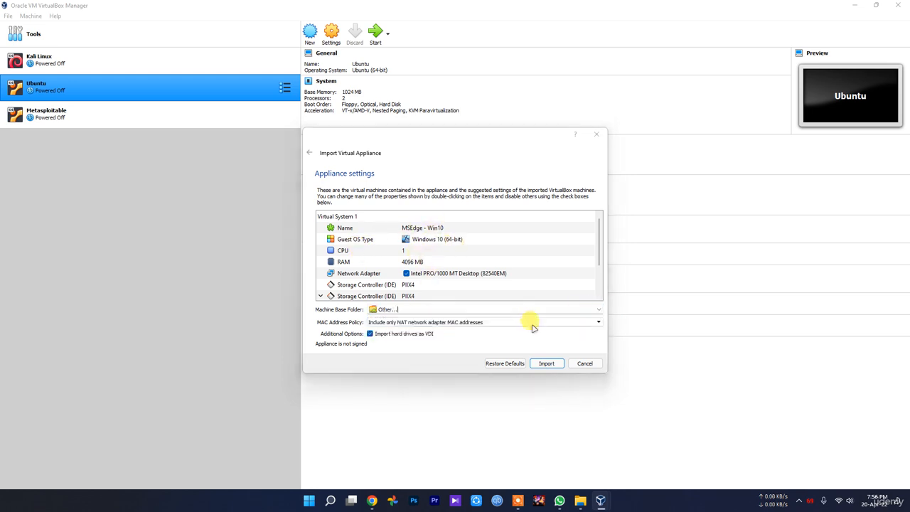
scroll(352, 282, "down", 1)
left_click(359, 316)
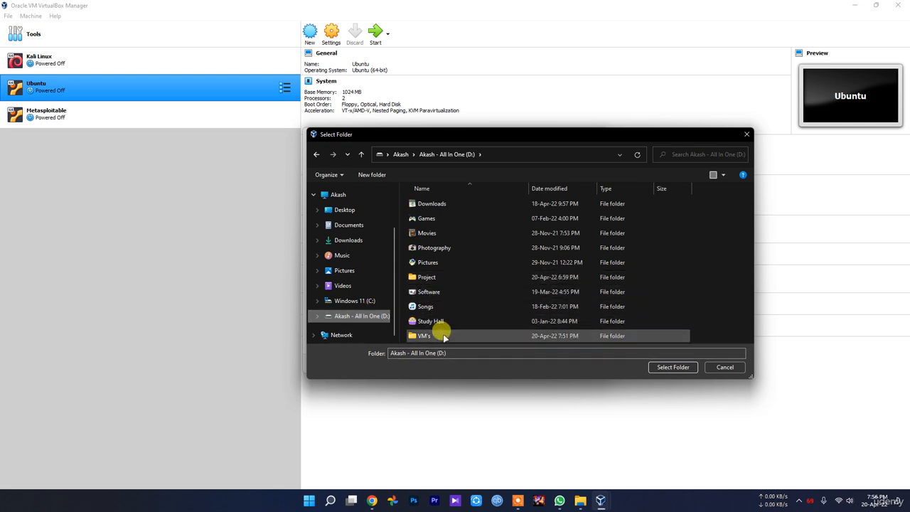
double_click(433, 334)
left_click(673, 367)
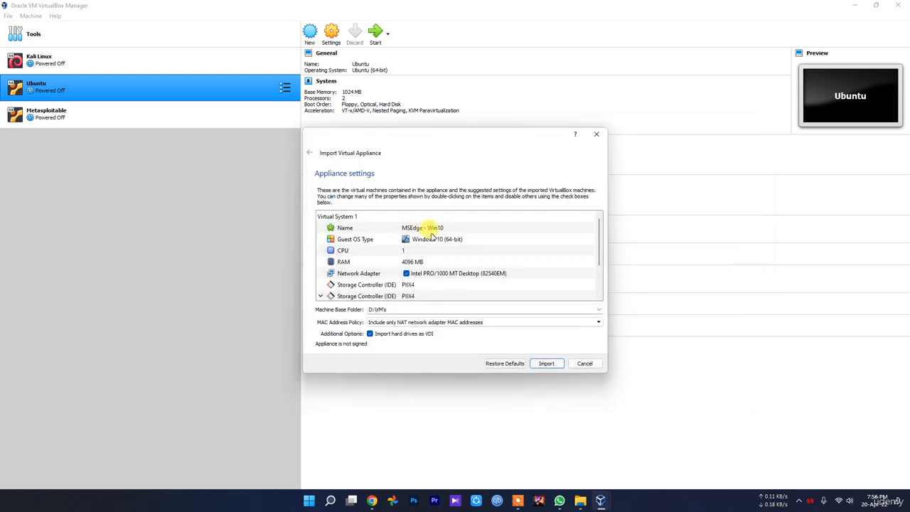
Review the appliance's suggested settings and import the MSEdge - Win10 virtual machine.
scroll(443, 259, "down", 1)
scroll(443, 259, "down", 1)
scroll(438, 253, "up", 2)
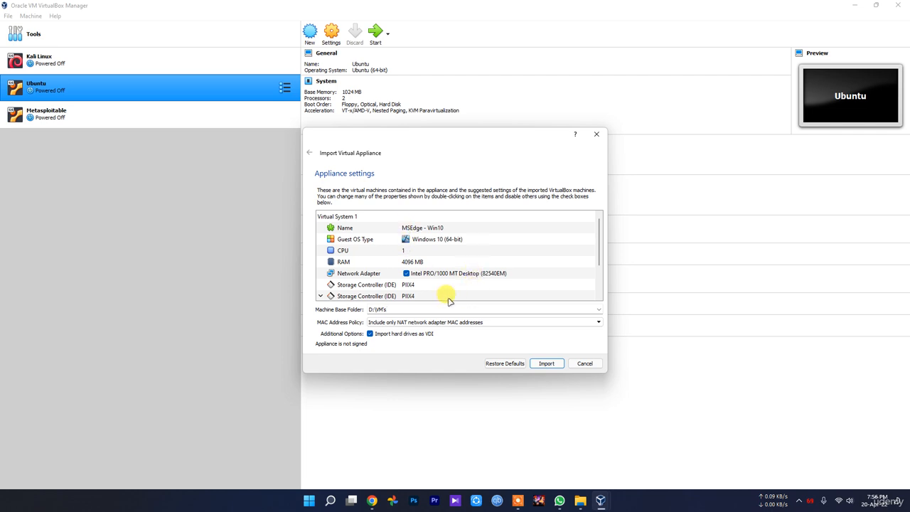
scroll(443, 297, "down", 2)
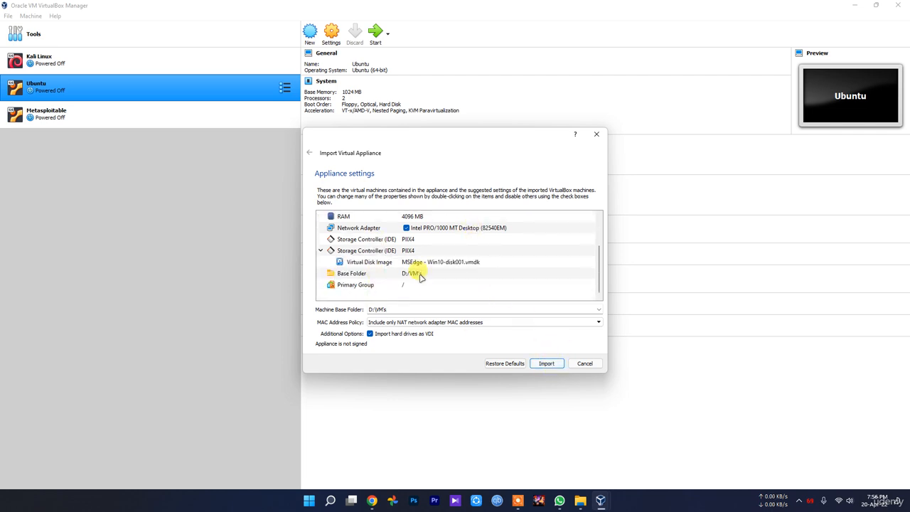
scroll(423, 256, "up", 2)
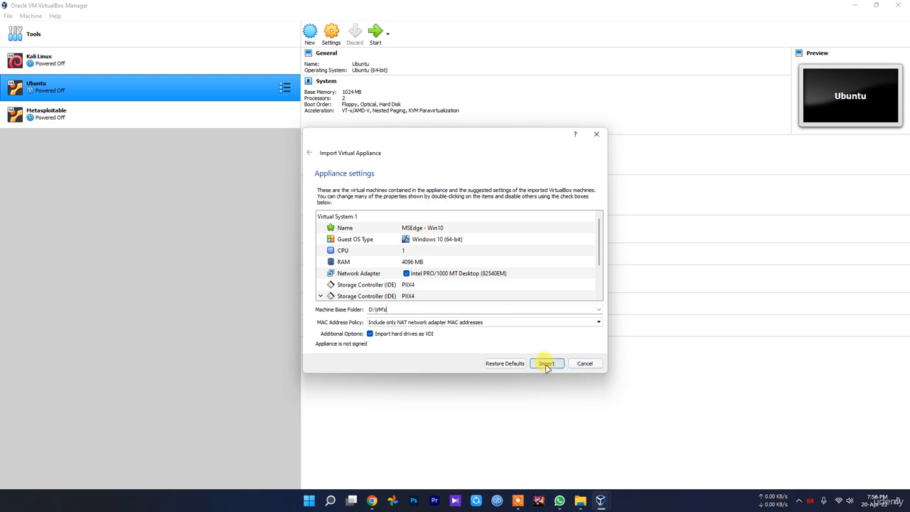
left_click(546, 364)
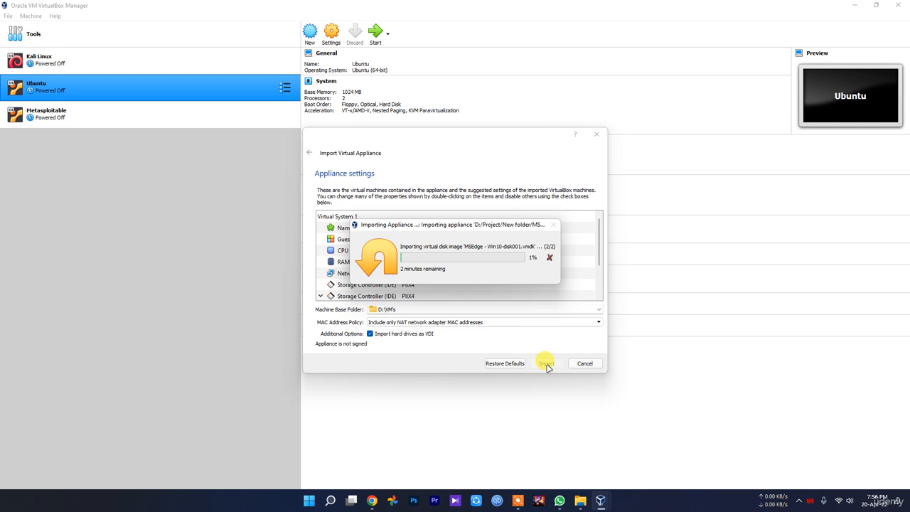
left_click(798, 499)
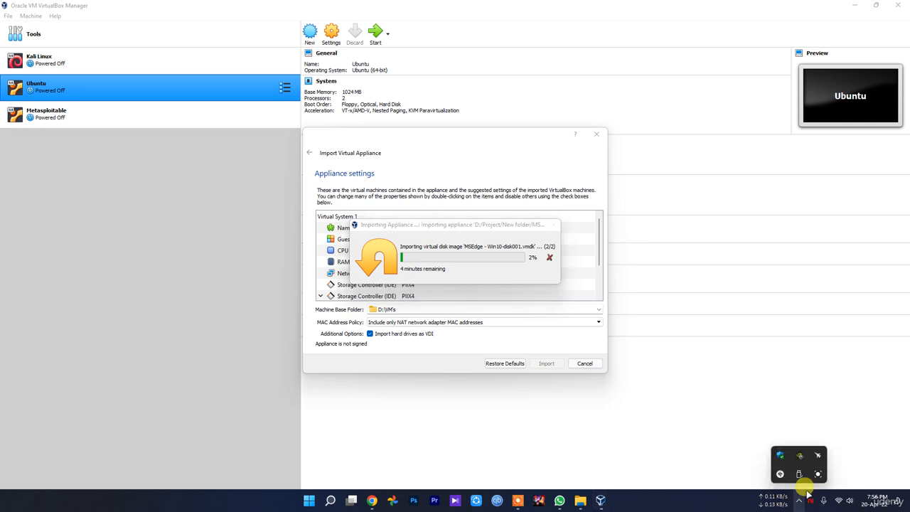
left_click(817, 474)
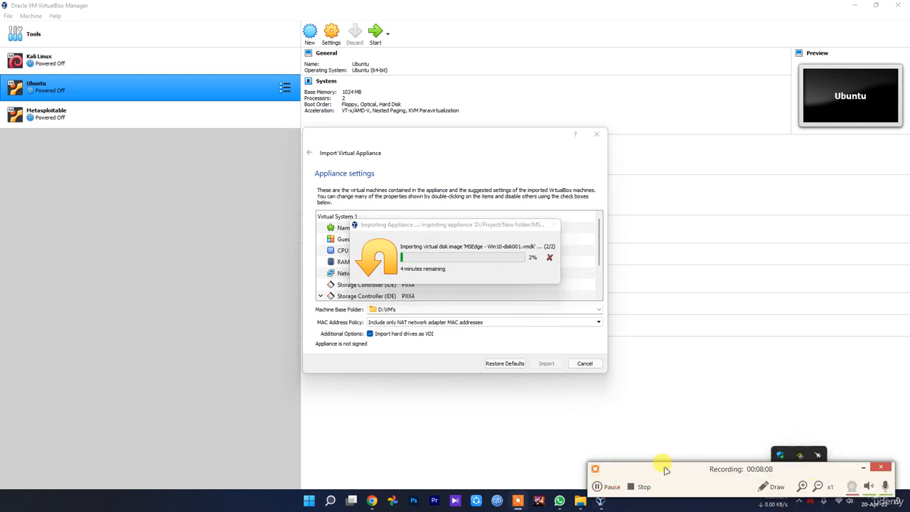
left_click(597, 486)
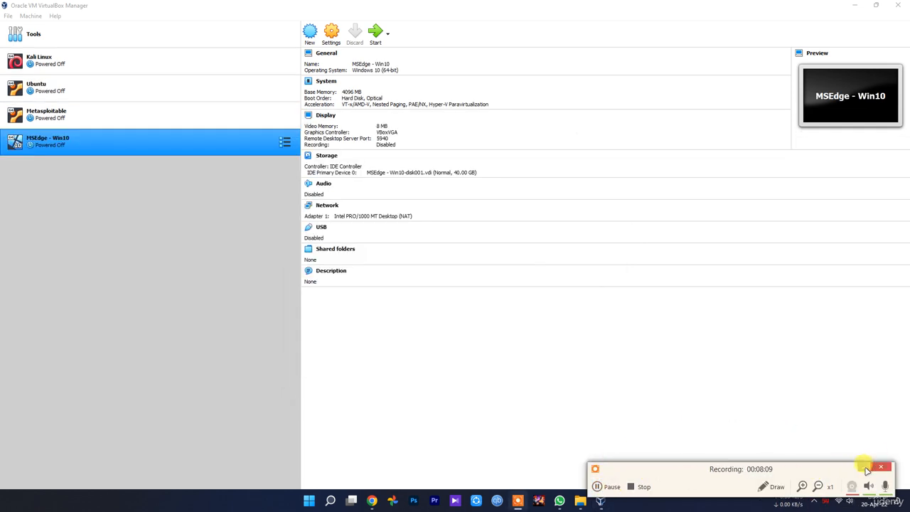
left_click(862, 468)
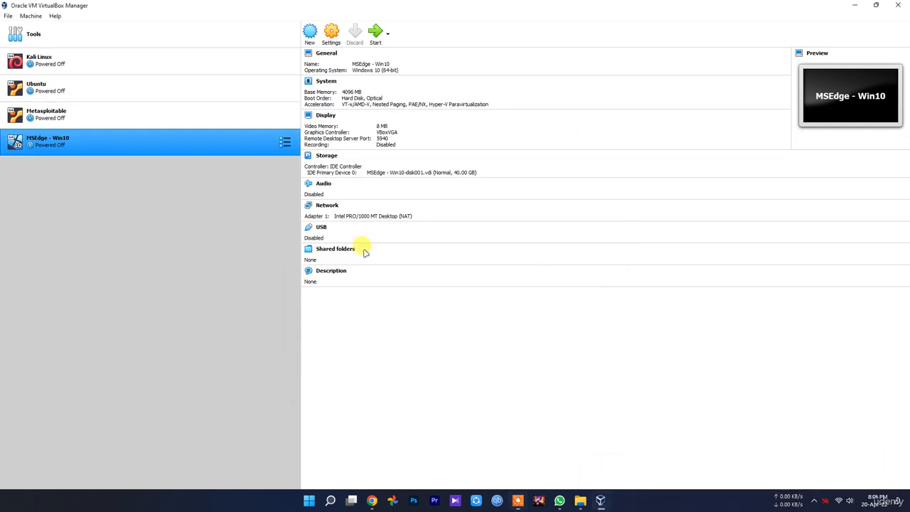
In the MSEdge - Win10 machine's settings, set both the shared clipboard and Drag'n'Drop to Bidirectional.
left_click(330, 36)
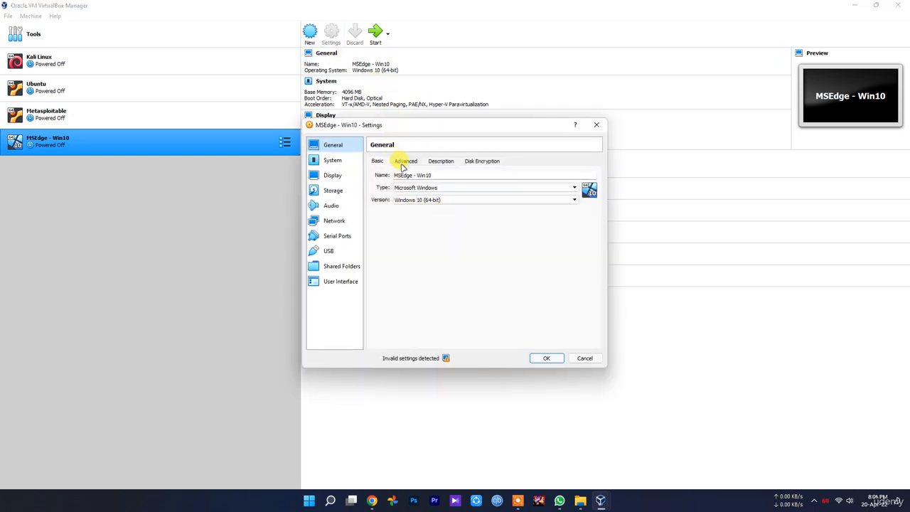
left_click(403, 163)
left_click(444, 189)
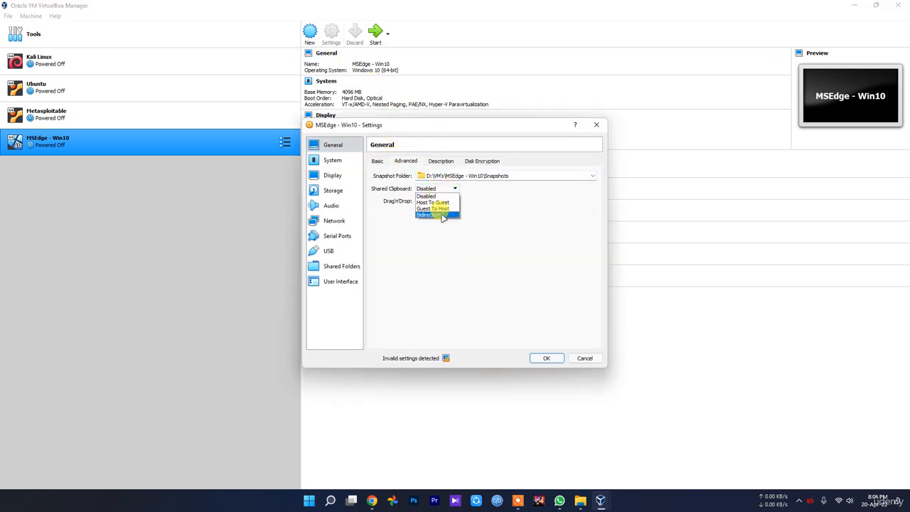
left_click(441, 215)
left_click(434, 201)
left_click(434, 227)
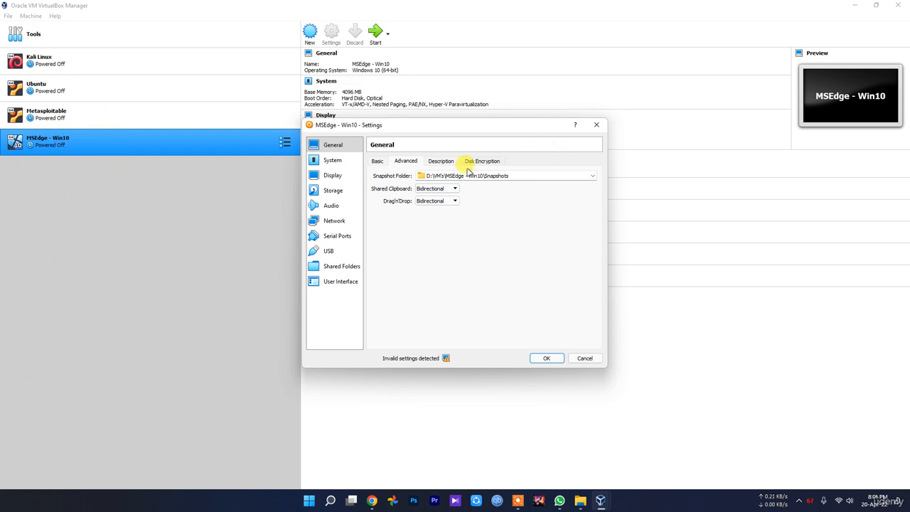
Review the machine's base memory and set its processor count to 2.
left_click(332, 162)
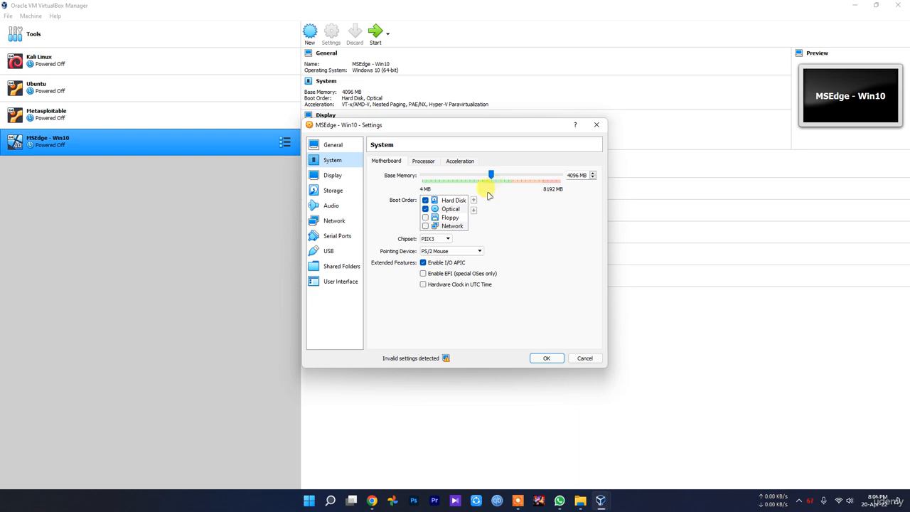
left_click(425, 161)
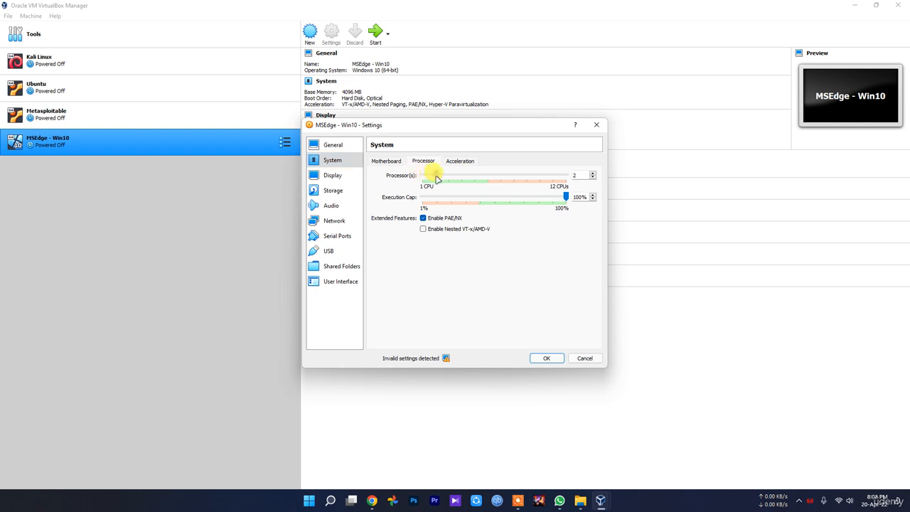
Look through the display and storage settings of the MSEdge - Win10 machine.
left_click(333, 175)
left_click(338, 190)
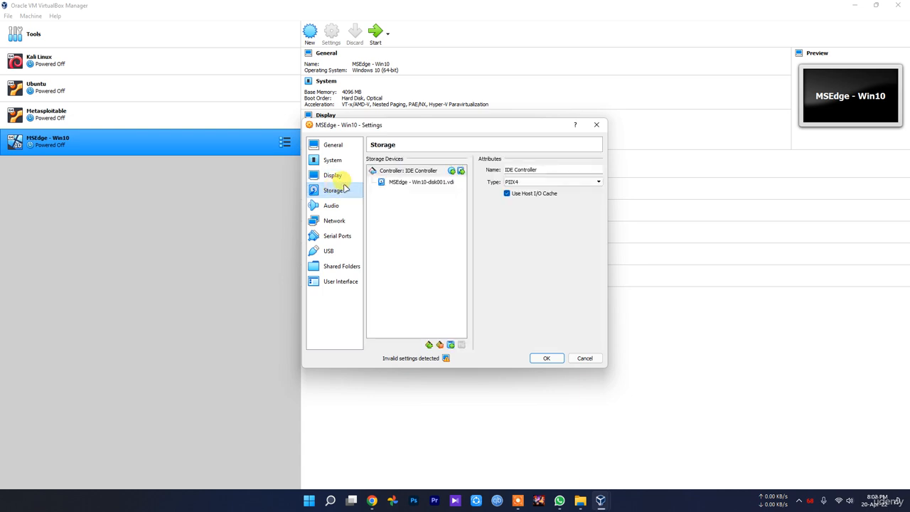
left_click(333, 175)
left_click(334, 190)
left_click(331, 208)
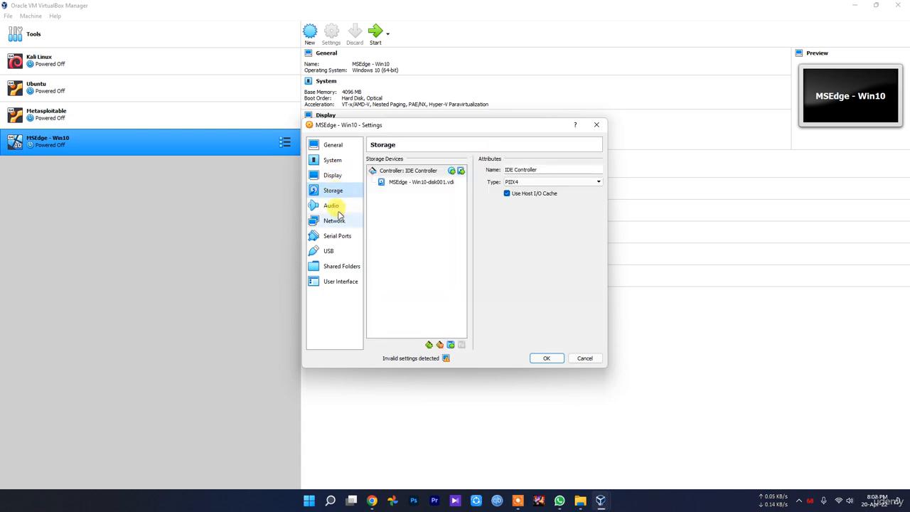
Attach network Adapter 1 of the MSEdge - Win10 machine to Bridged Adapter.
left_click(332, 222)
left_click(437, 186)
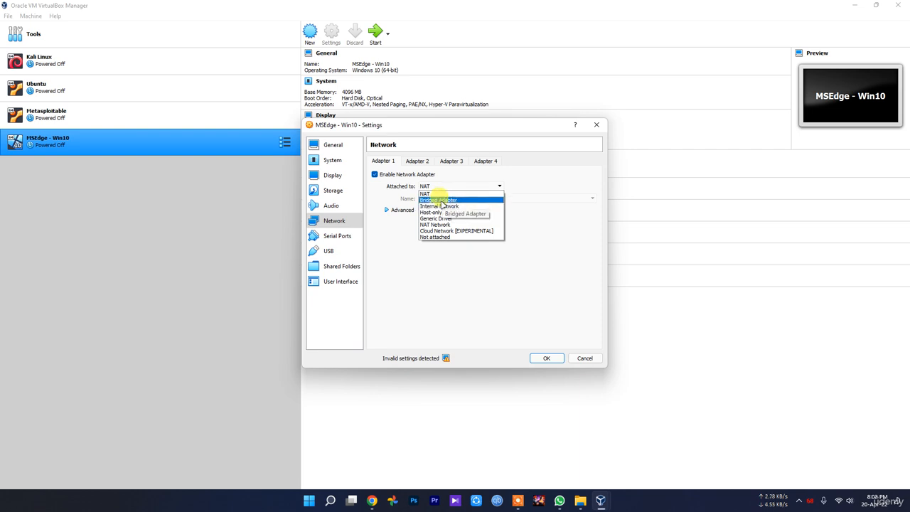
left_click(441, 199)
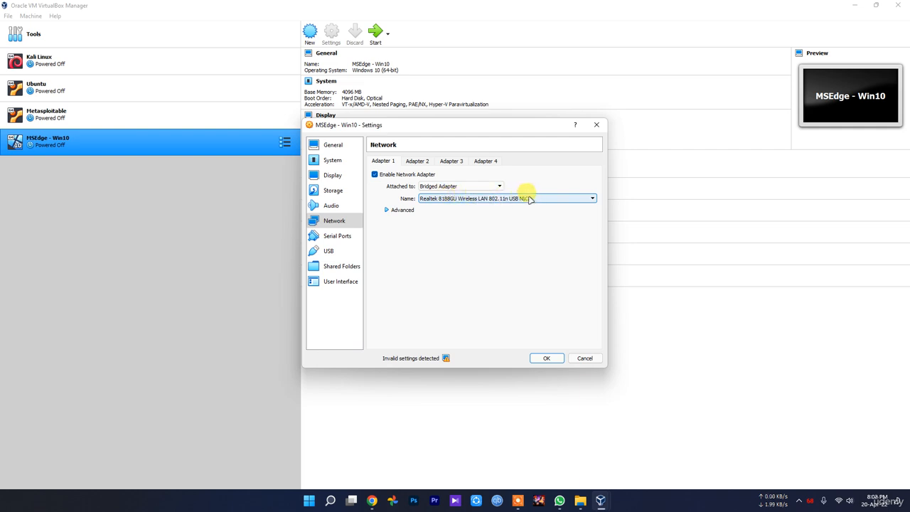
Look through the serial port, USB, shared folder and user interface settings, and save the machine's settings.
left_click(339, 235)
left_click(340, 251)
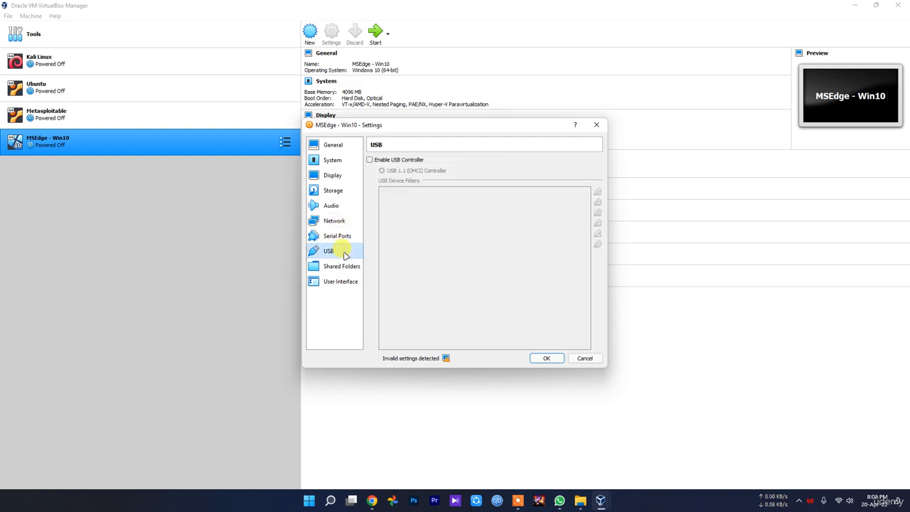
left_click(343, 266)
left_click(342, 281)
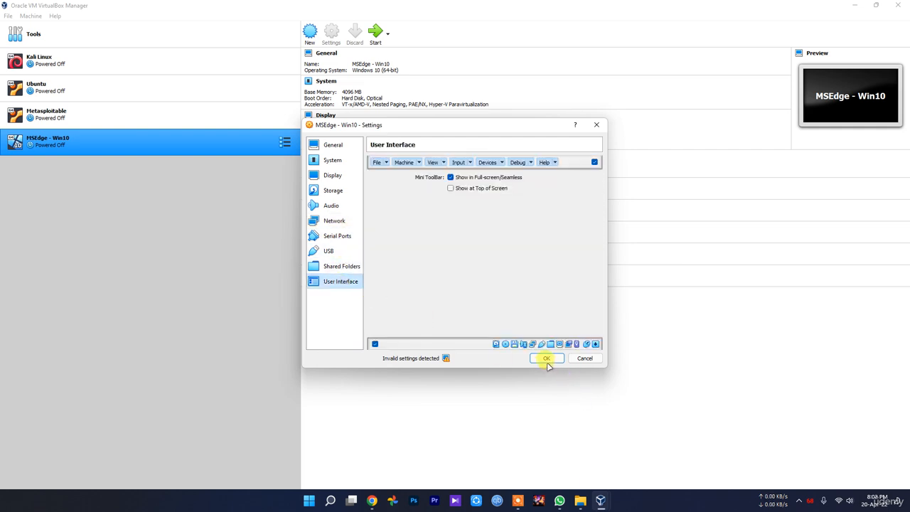
left_click(546, 358)
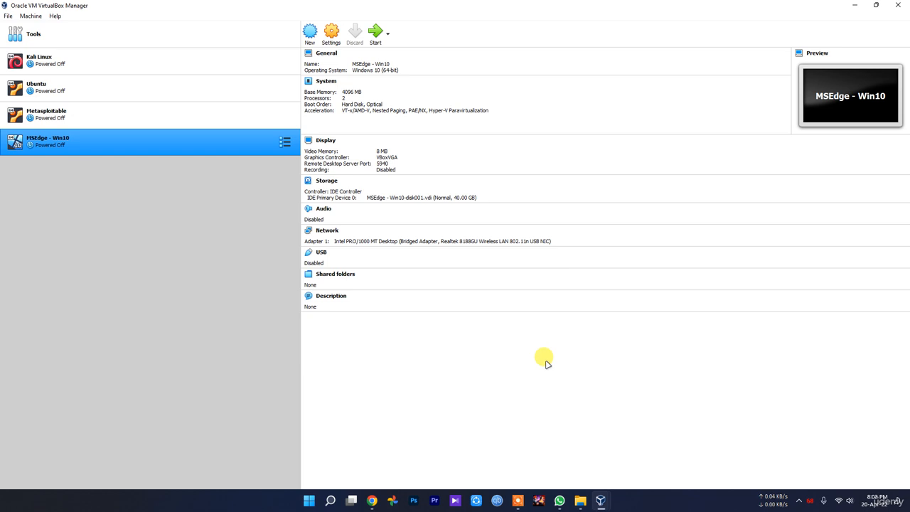
Start the MSEdge - Win10 machine and dismiss the keyboard capture and mouse integration notices in its window.
left_click(375, 32)
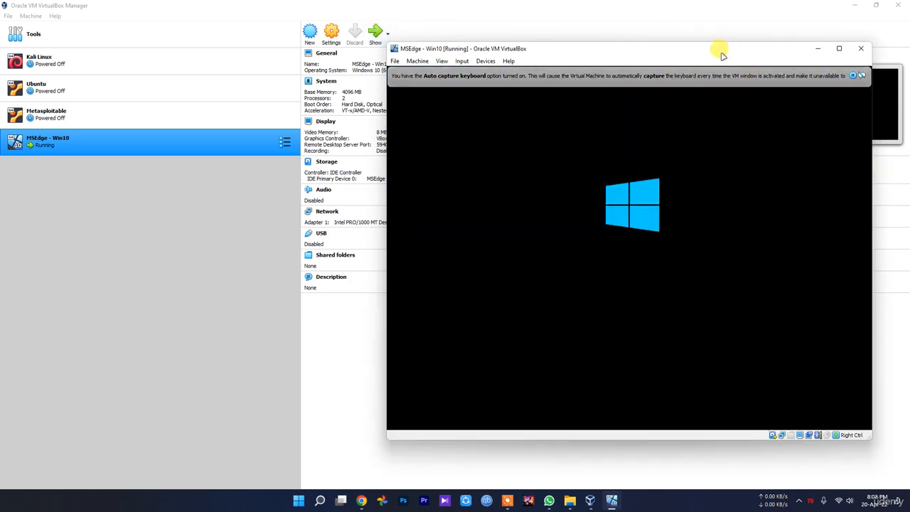
left_click(757, 78)
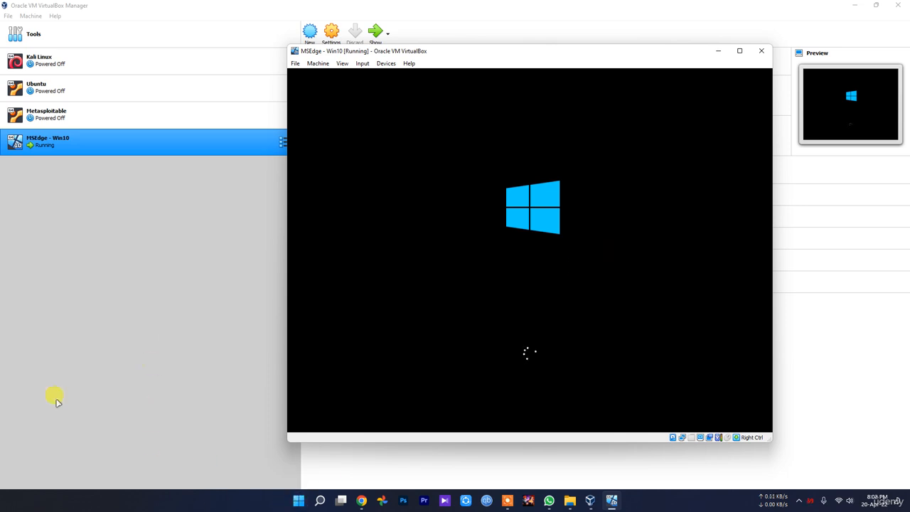
left_click(509, 221)
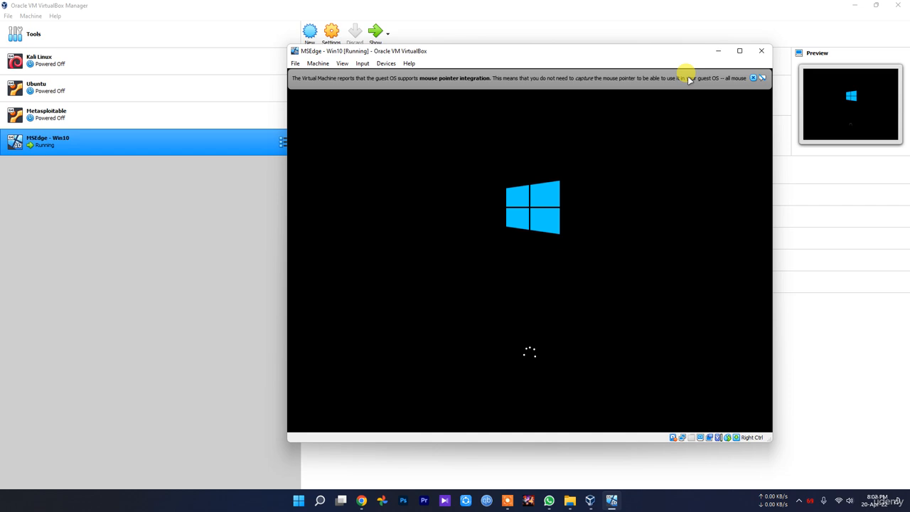
left_click(752, 78)
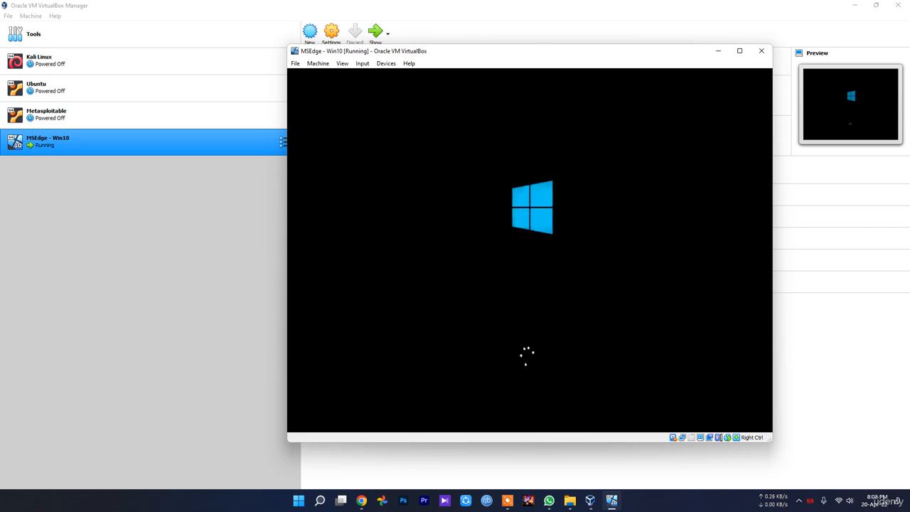
Switch to File Explorer and examine the files in the metasploitable-linux-2.0.0 and MSEdge.Win10.VirtualBox folders, widening the latter's Type column.
left_click(570, 501)
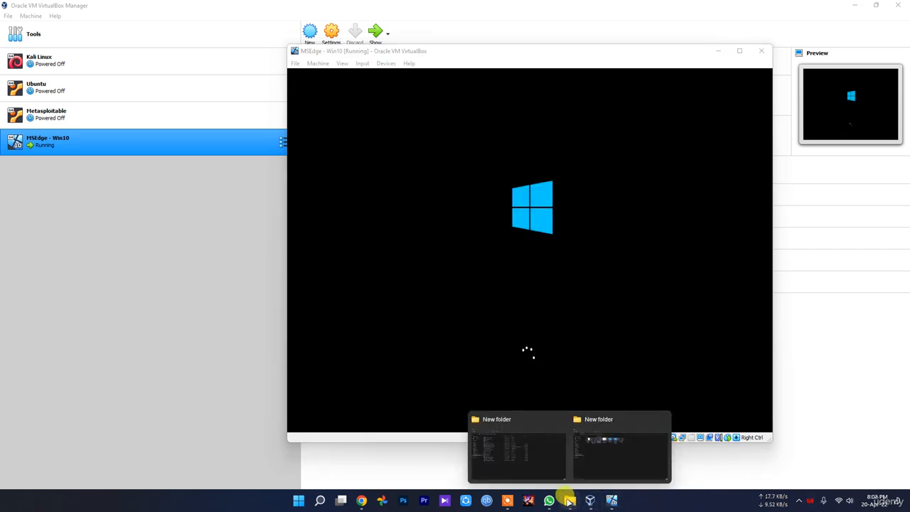
left_click(514, 461)
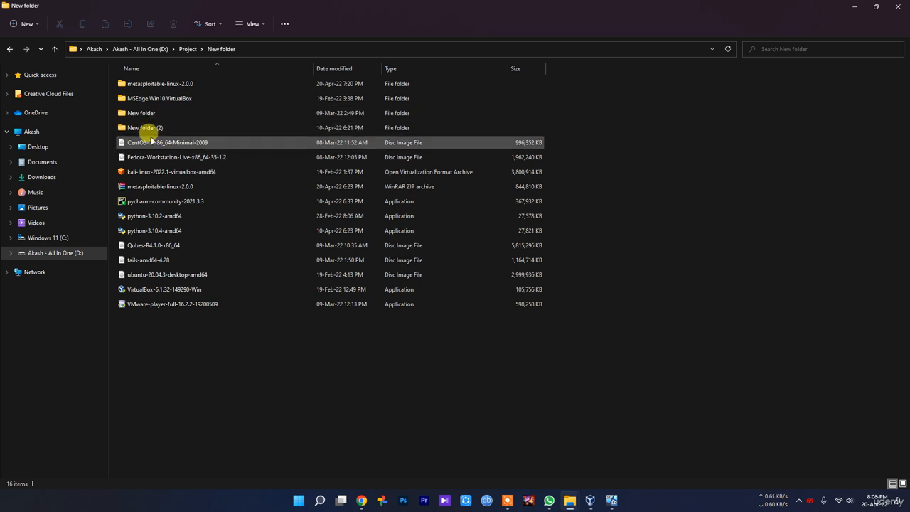
double_click(151, 85)
double_click(148, 83)
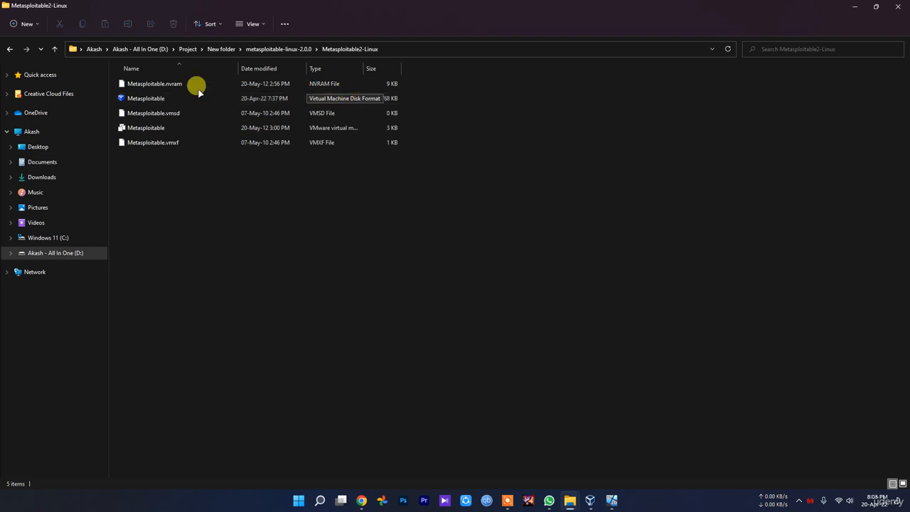
key("alt+Up")
key("alt+Up")
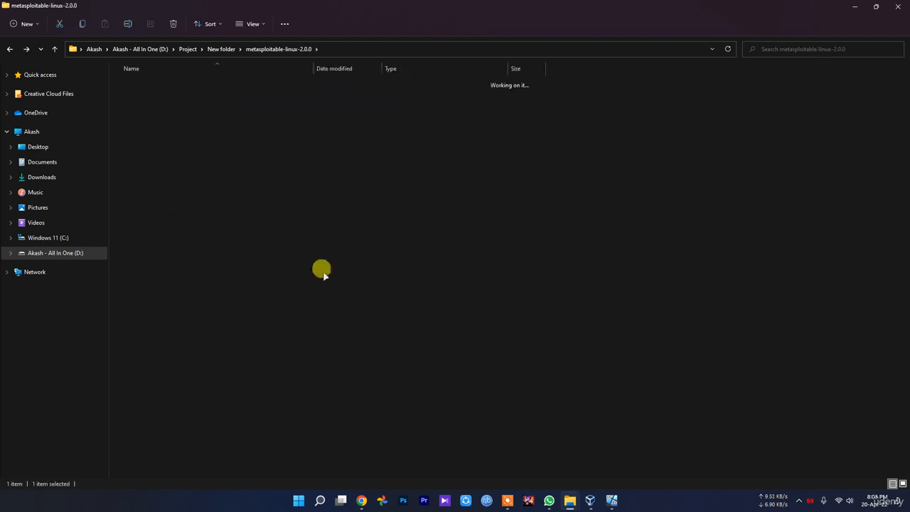
double_click(173, 96)
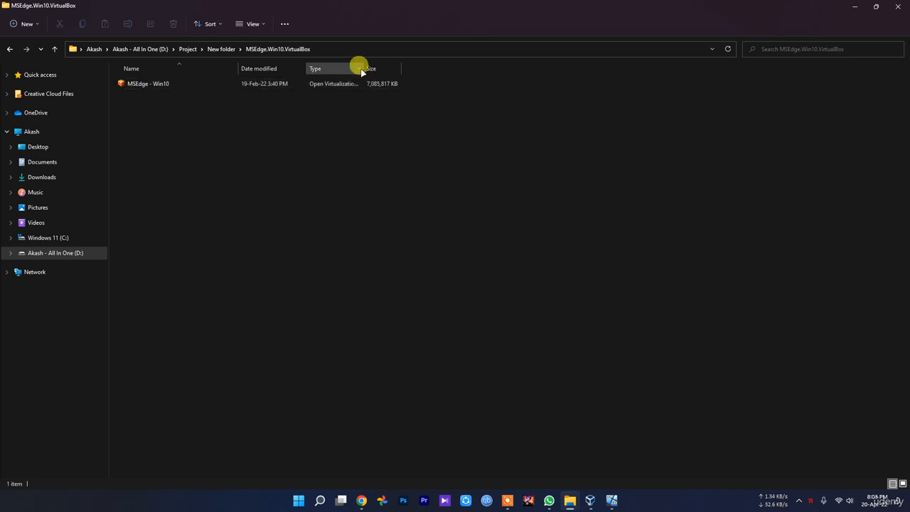
left_click_drag(361, 68, 447, 80)
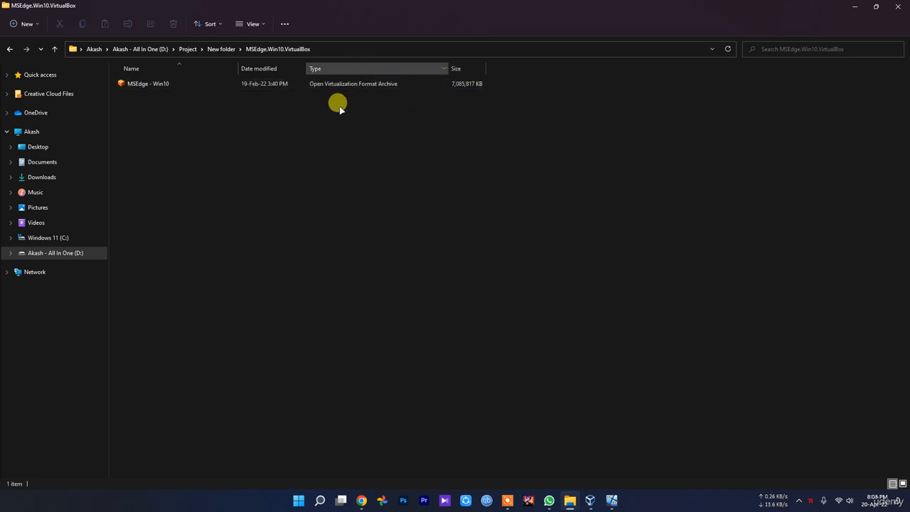
key("alt+Left")
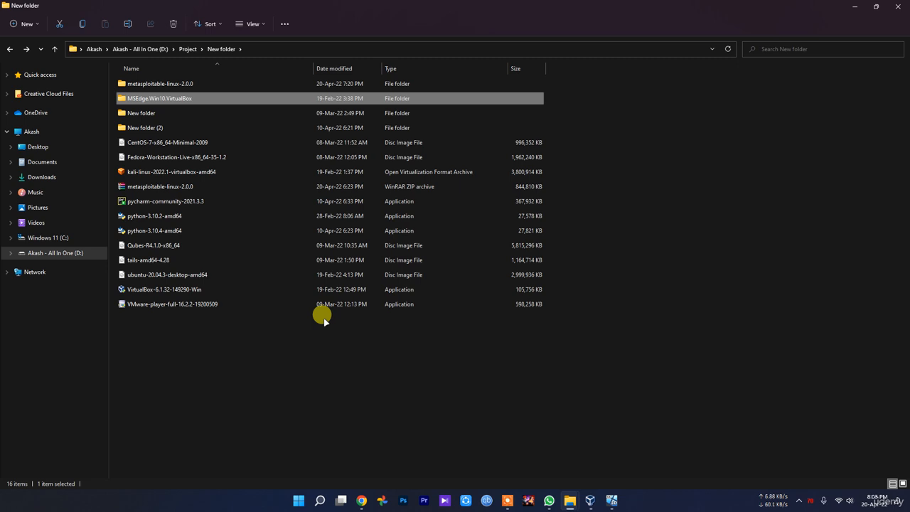
Compare the Metasploitable2-Linux files with the MSEdge - Win10 archive once more and return to the parent folder.
left_click(316, 355)
left_click(175, 86)
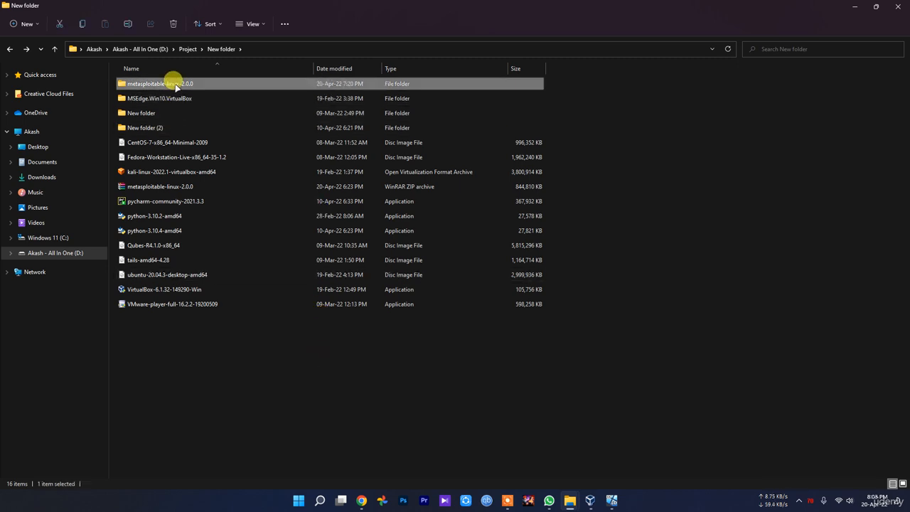
double_click(175, 86)
double_click(144, 83)
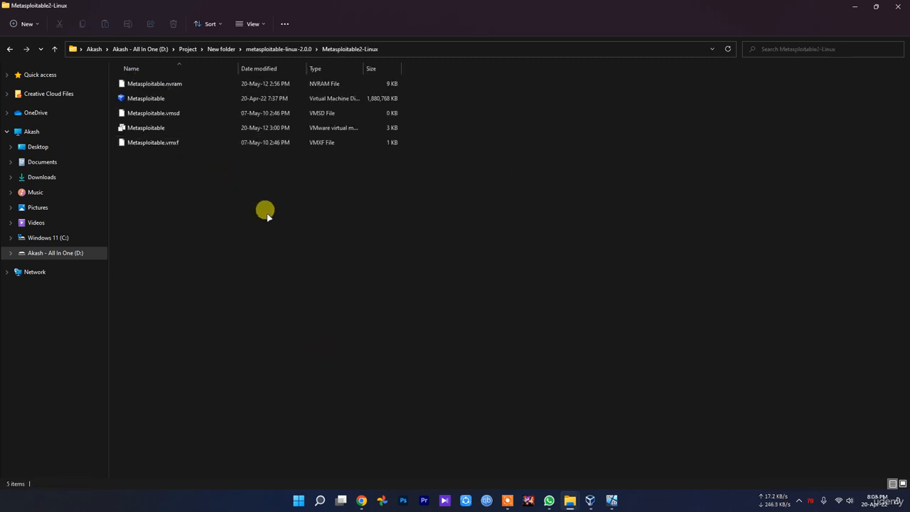
key("alt+Left")
key("alt+Left")
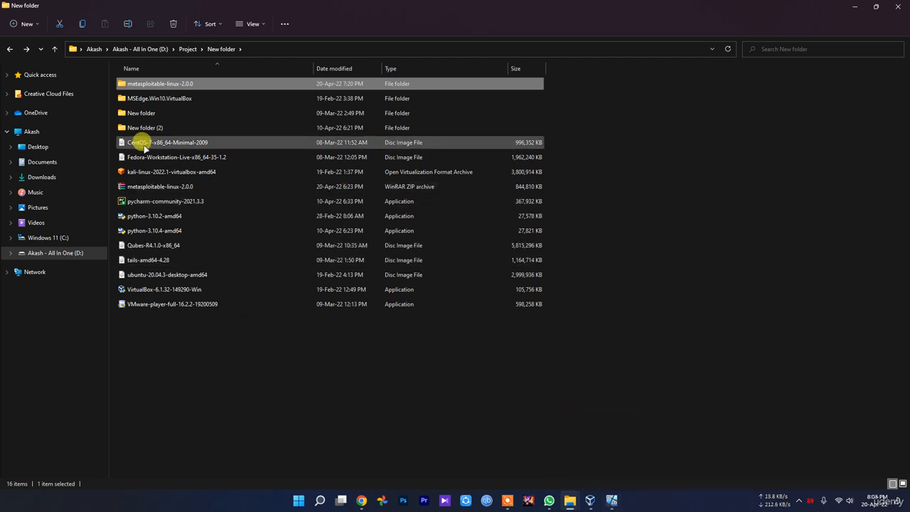
double_click(161, 100)
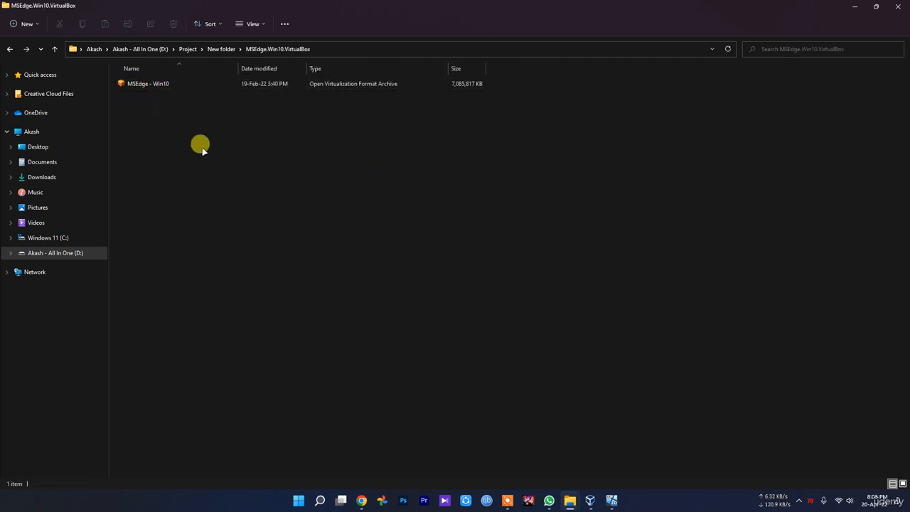
key("alt+Left")
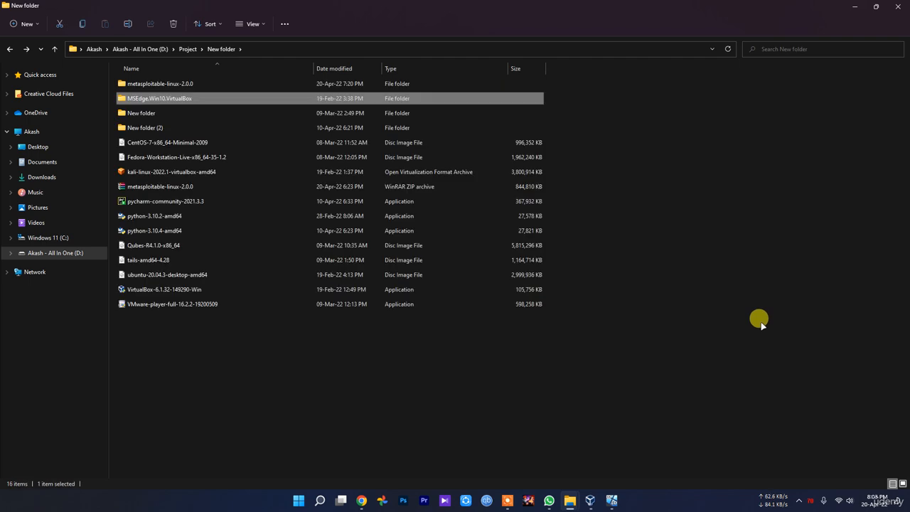
left_click(761, 324)
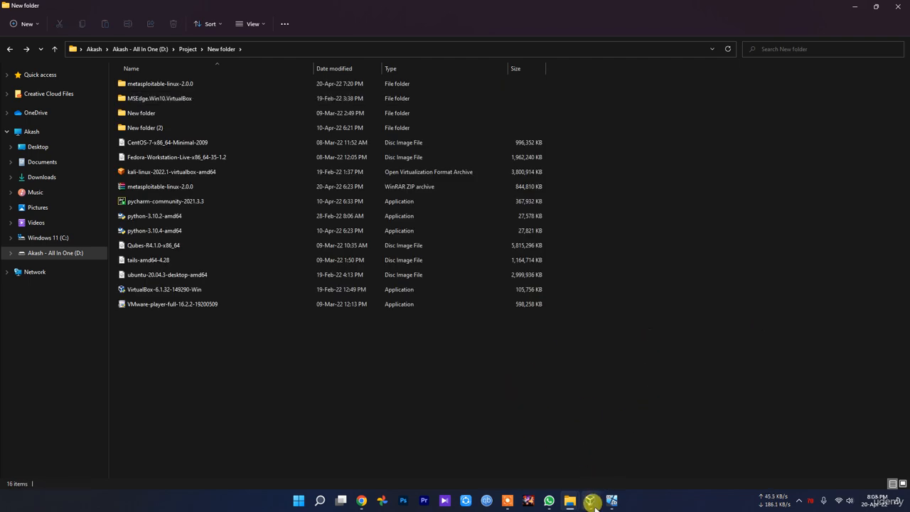
Switch to the running MSEdge - Win10 machine and try to sign in to the IEUser account with a password.
mouse_move(590, 500)
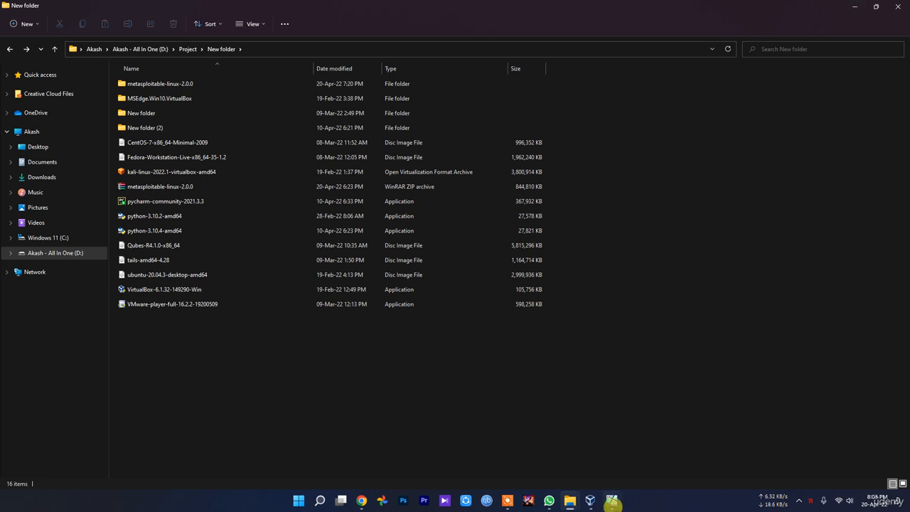
left_click(612, 502)
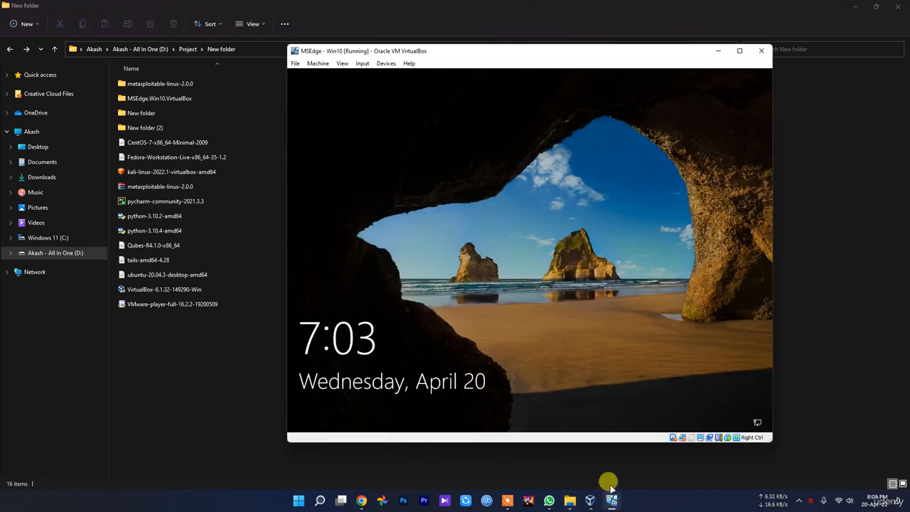
left_click(476, 214)
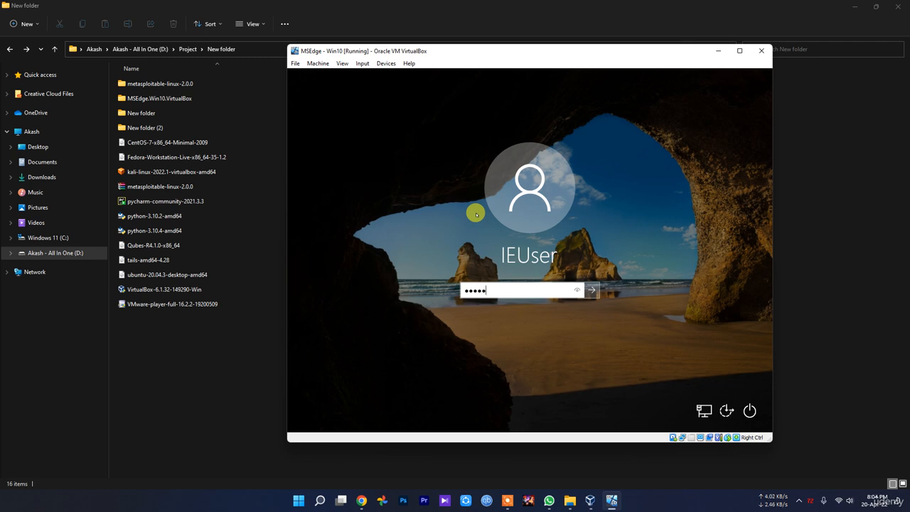
key("Return")
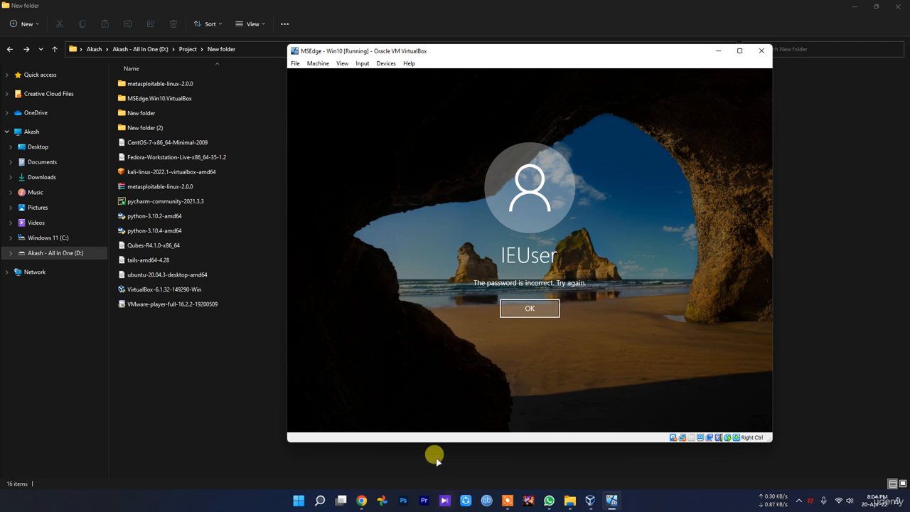
In Chrome, search the web for "defualt windows 10 virtual machine password", read the default credentials, and return to the virtual machine.
left_click(361, 500)
left_click(128, 8)
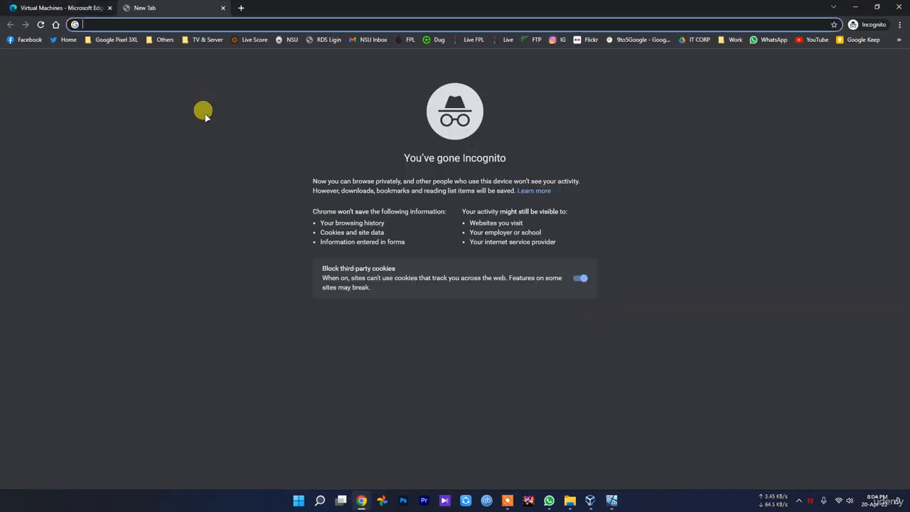
type("de")
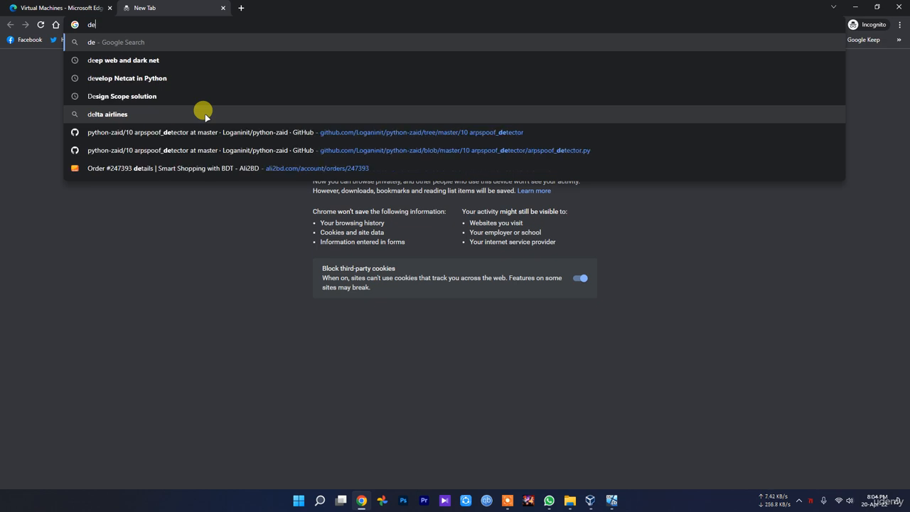
type("fualt")
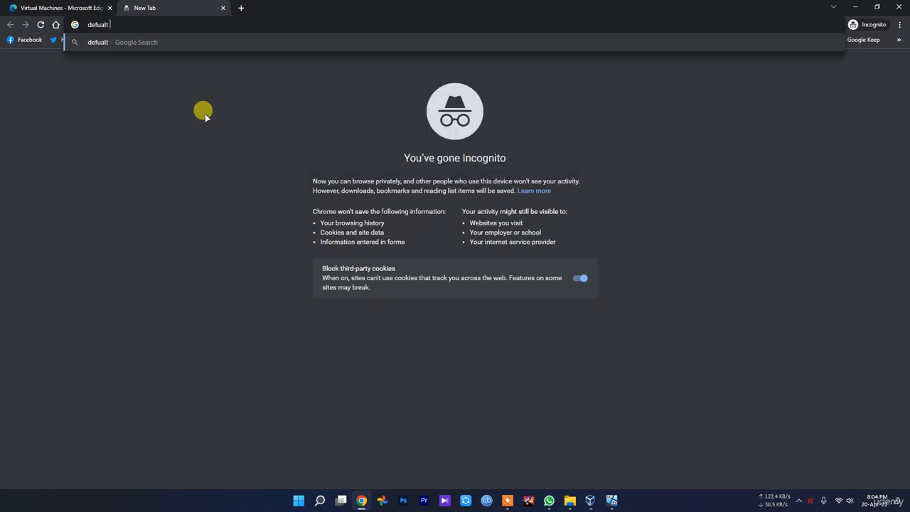
key("BackSpace")
key("BackSpace")
key("BackSpace")
key("BackSpace")
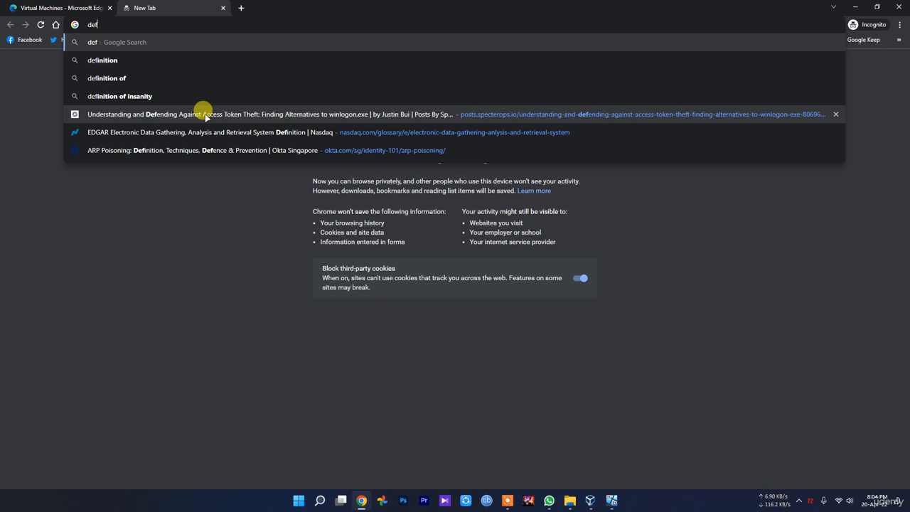
type("ualt windows")
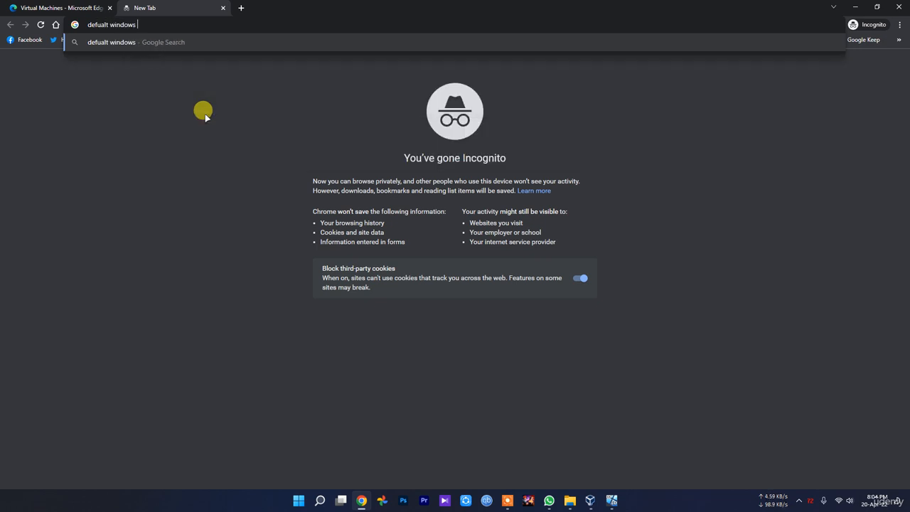
type(" 10 virtual m")
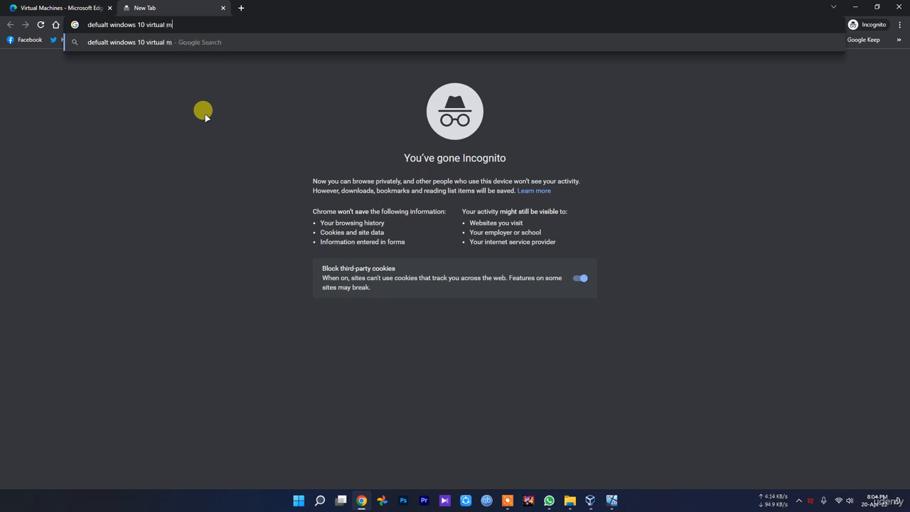
type("achine passw")
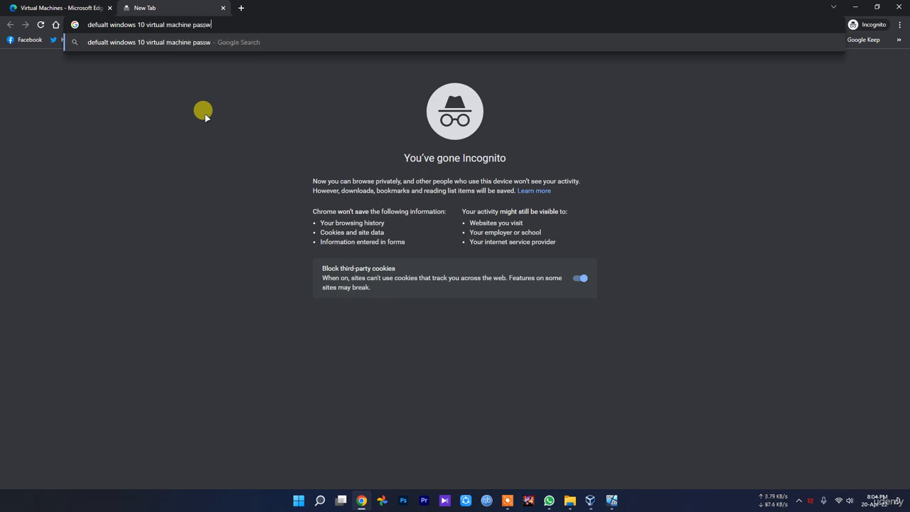
type("ord")
key("Return")
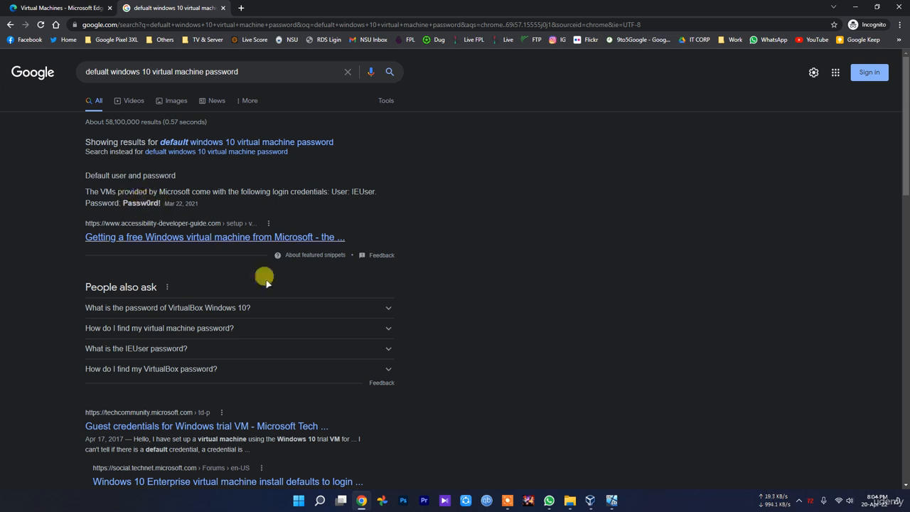
left_click(611, 500)
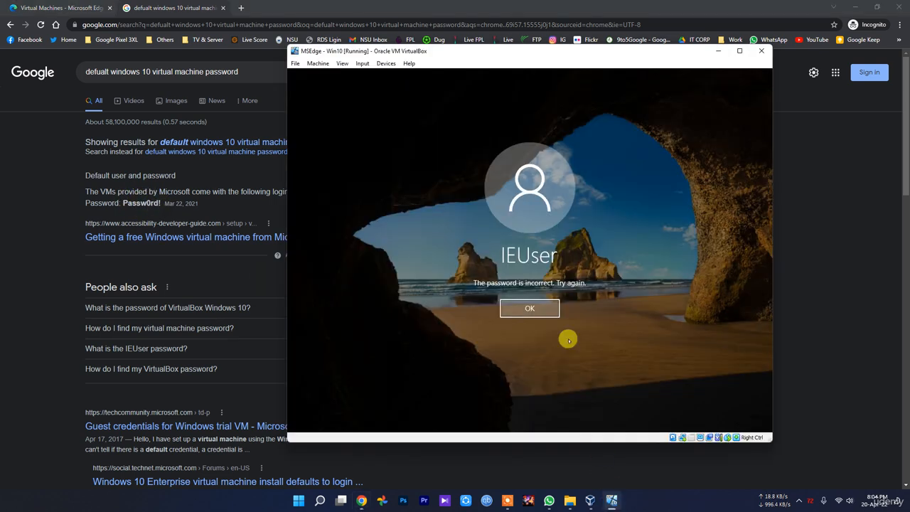
Retry the IEUser sign-in with the account password, highlight the default password in Chrome's search results, and return to the virtual machine.
left_click(538, 309)
type("P")
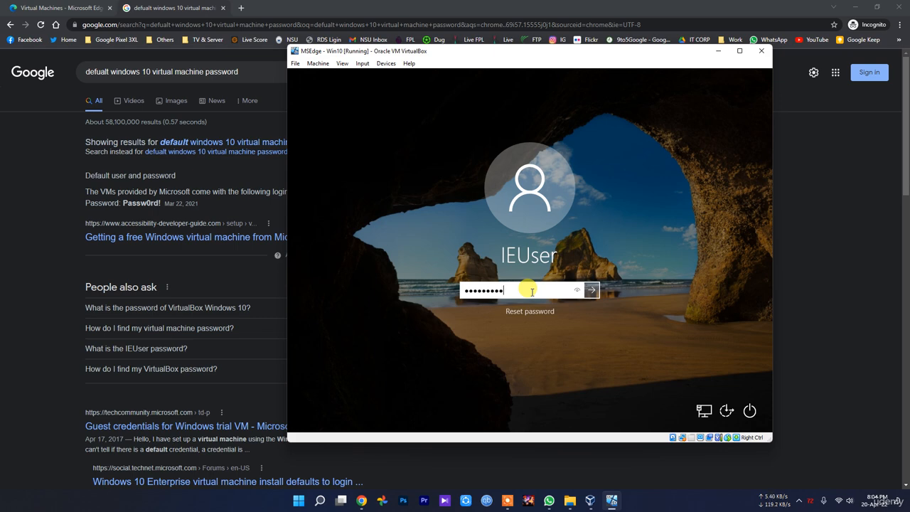
key("Return")
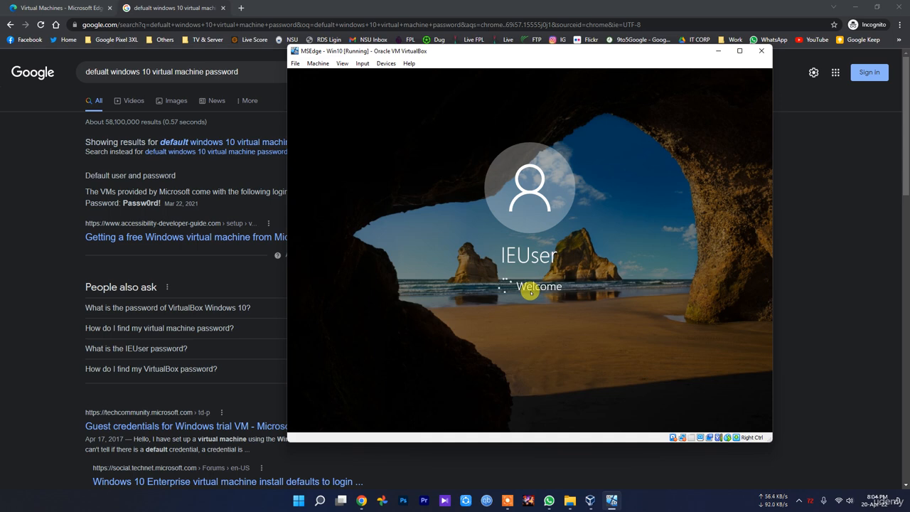
left_click_drag(161, 203, 121, 206)
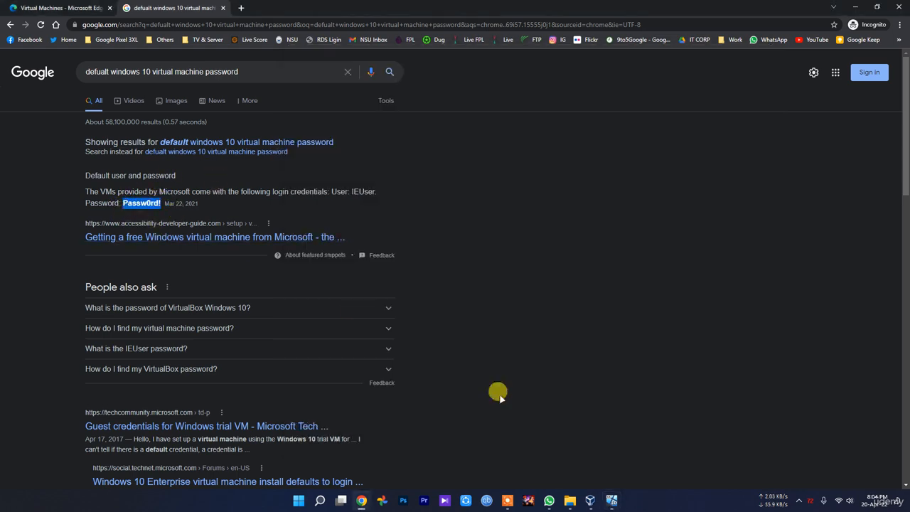
left_click(611, 501)
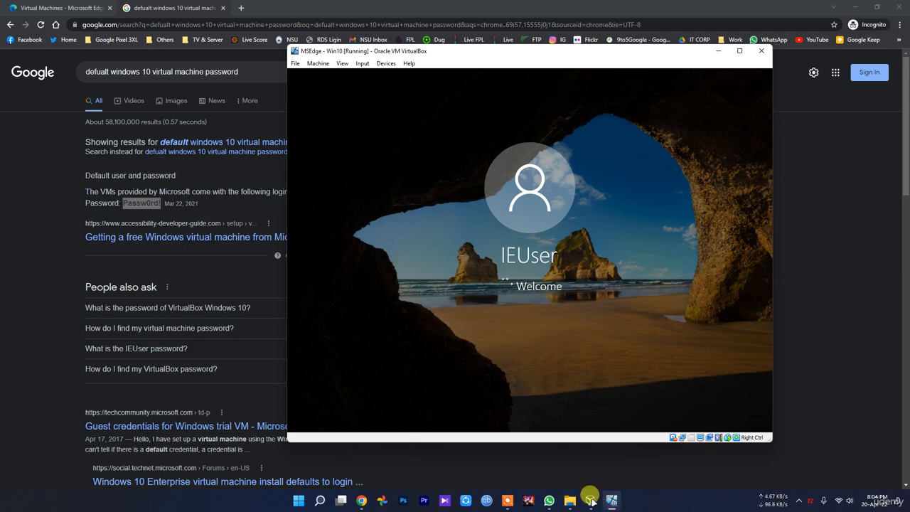
Bring VirtualBox Manager up behind the running MSEdge - Win10 window and shift the machine's window slightly to the left.
mouse_move(590, 501)
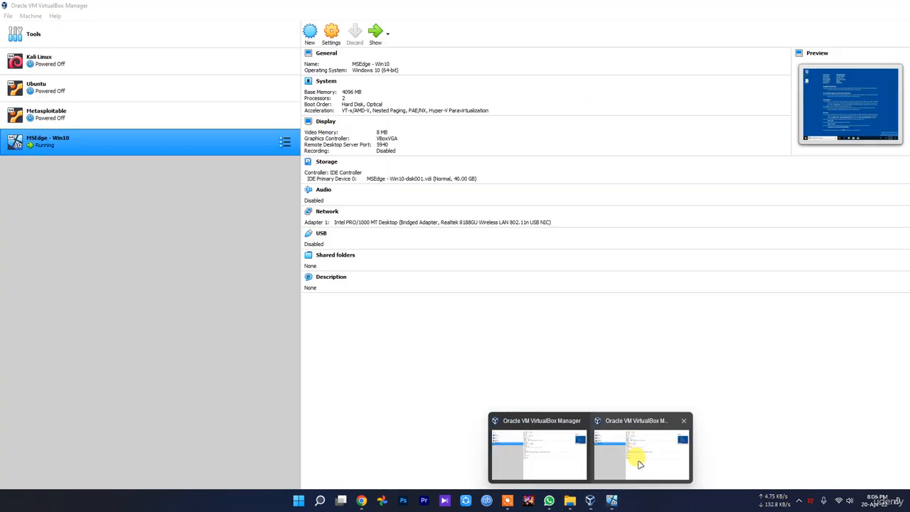
left_click(627, 459)
left_click(612, 501)
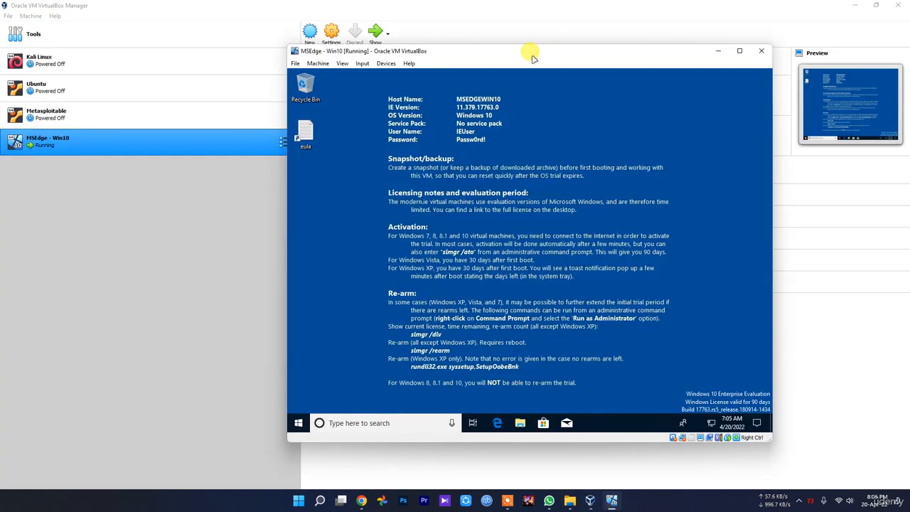
left_click_drag(526, 52, 501, 54)
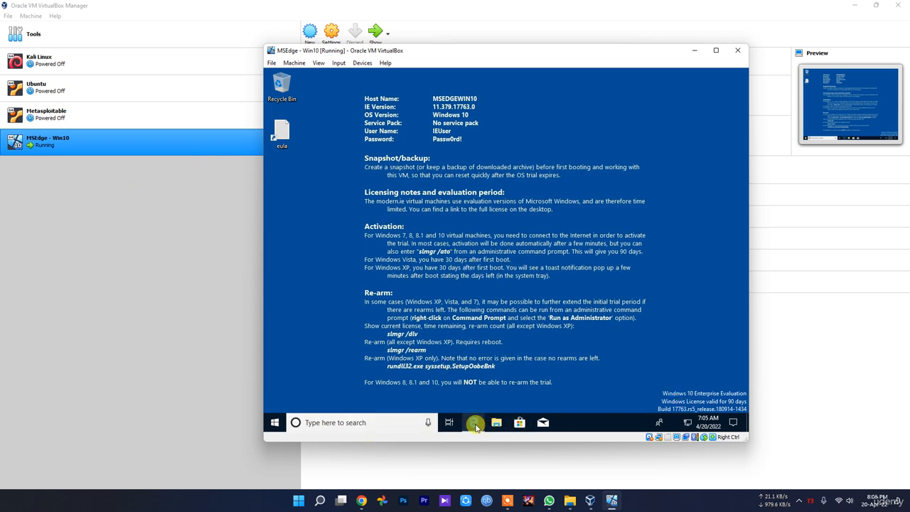
Open Microsoft Edge inside the virtual machine, search the web for "google", and dismiss the Guest Additions update notification.
left_click(474, 423)
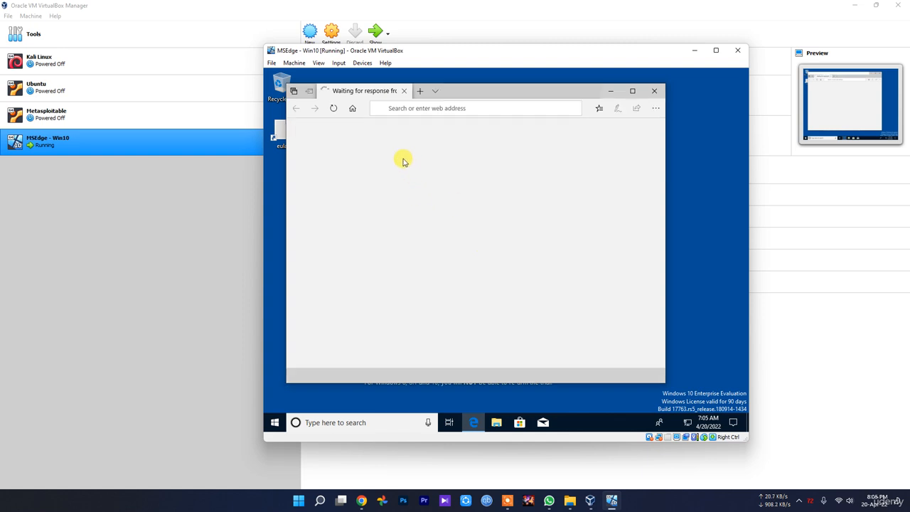
left_click(422, 109)
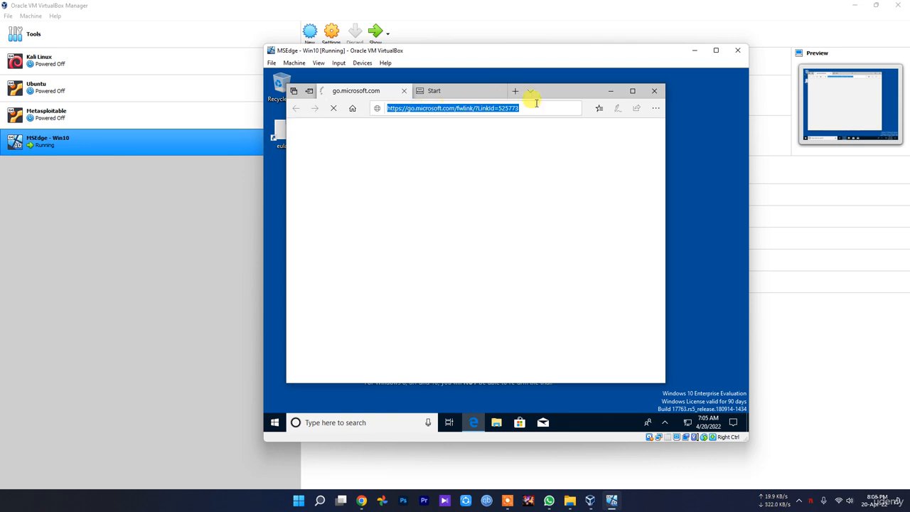
type("google")
key("Return")
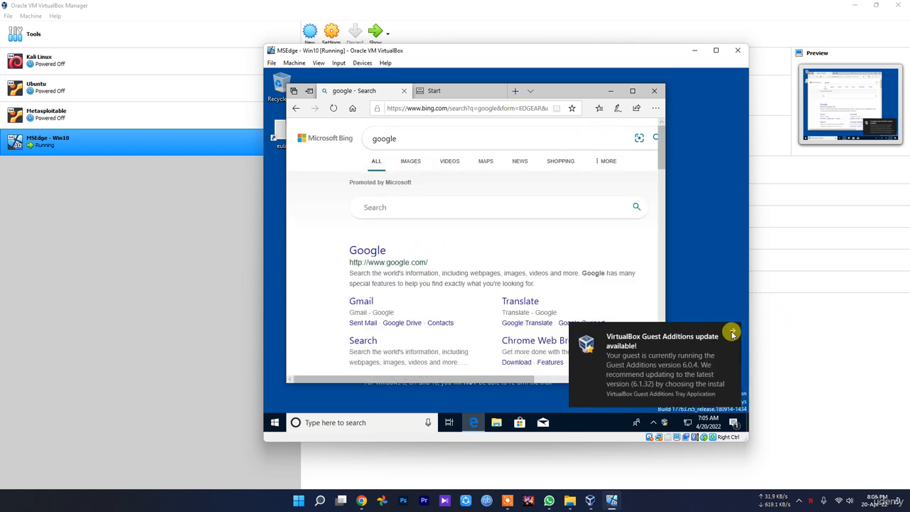
left_click(736, 333)
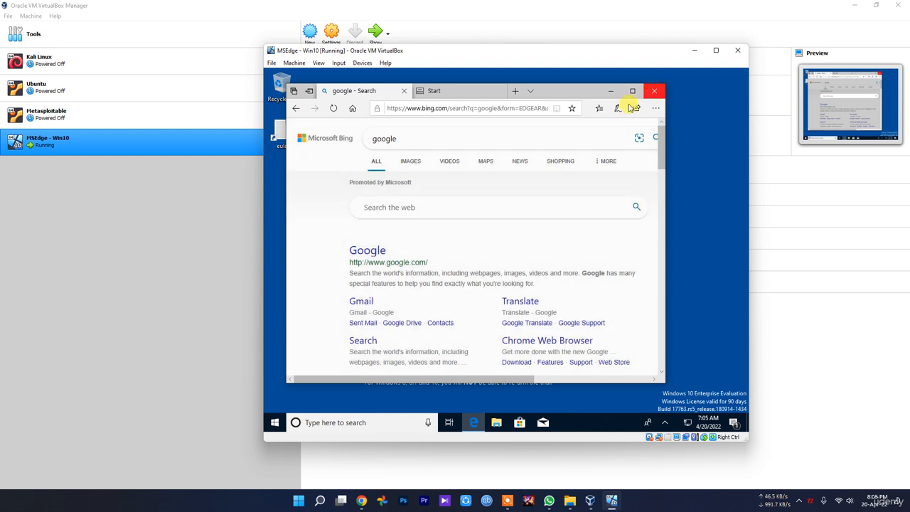
Try to close Edge in the guest, and close the MSEdge - Win10 machine with the Power off the machine option.
left_click(654, 90)
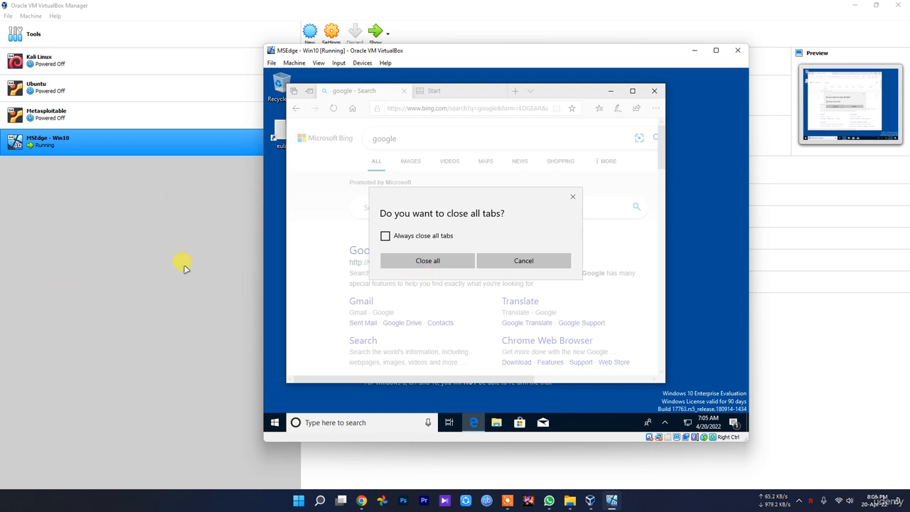
left_click(544, 260)
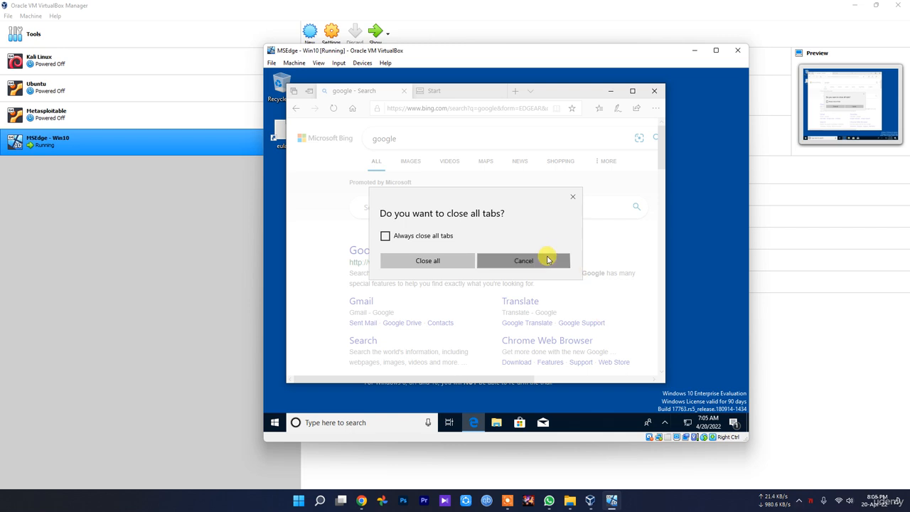
left_click(654, 91)
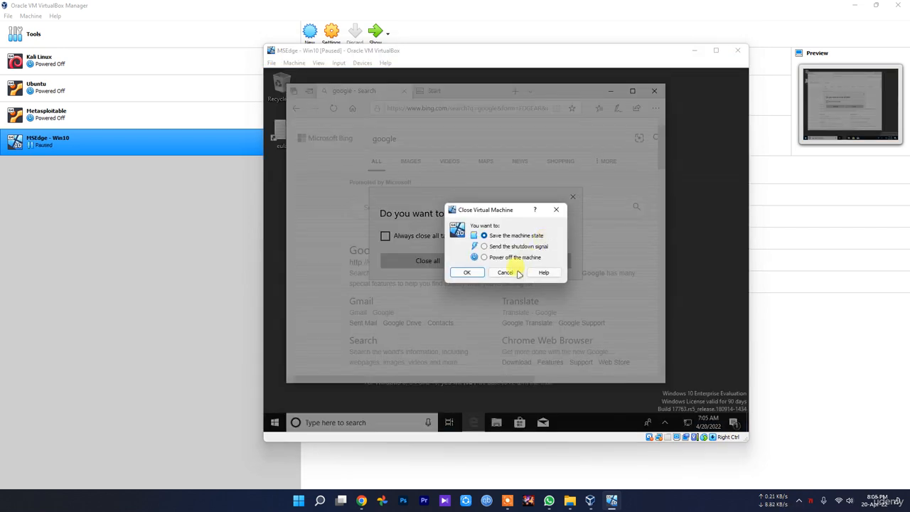
left_click(503, 258)
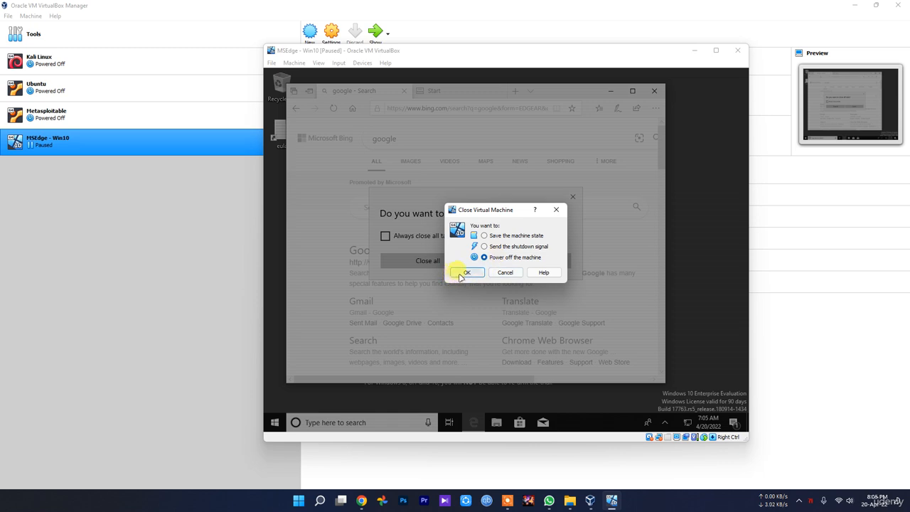
left_click(462, 274)
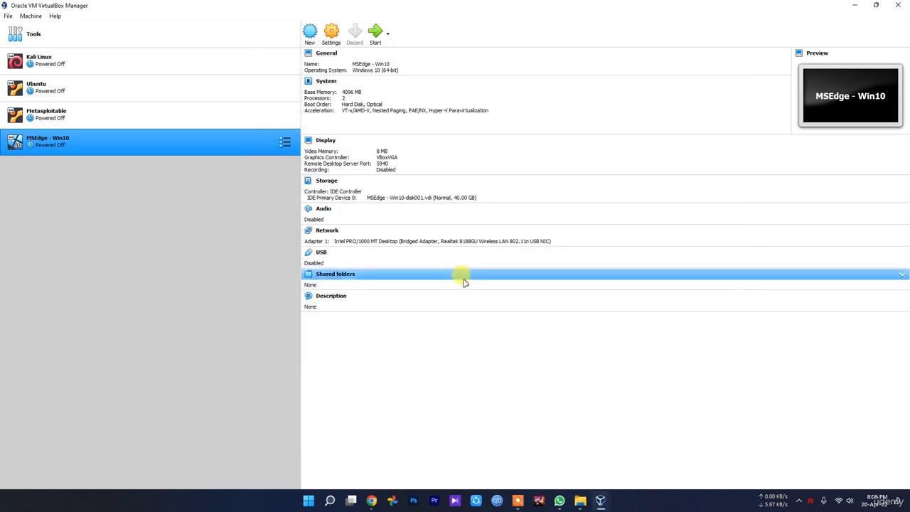